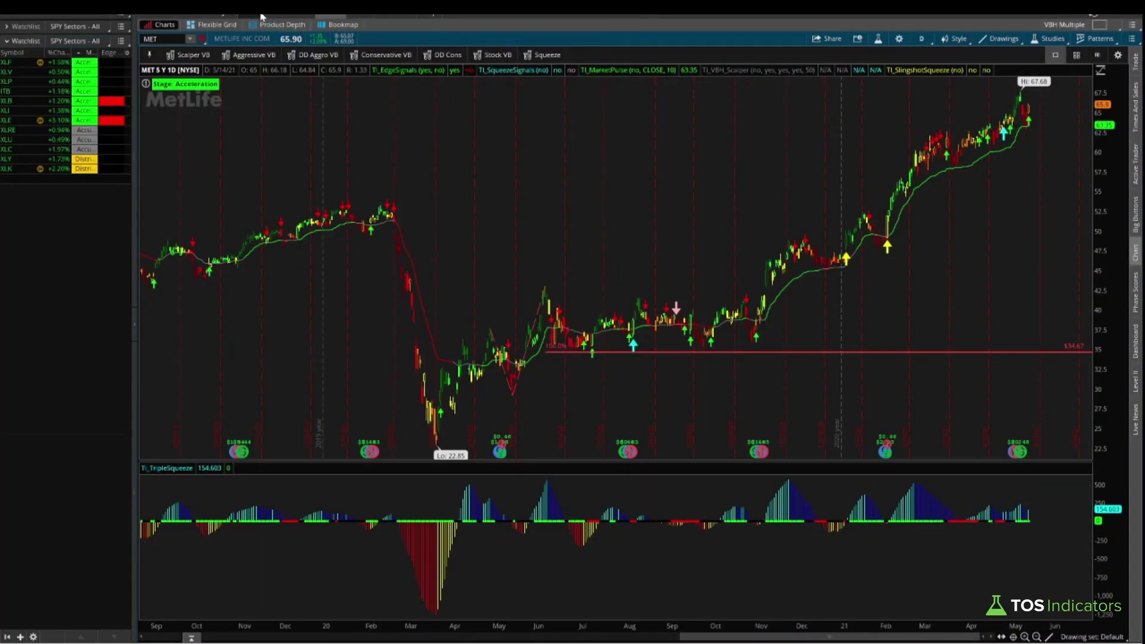
# Open Stock Hacker and run the Bullish Edge Signal with Squeeze scan on the Weeklys list
pyautogui.click(261, 15)
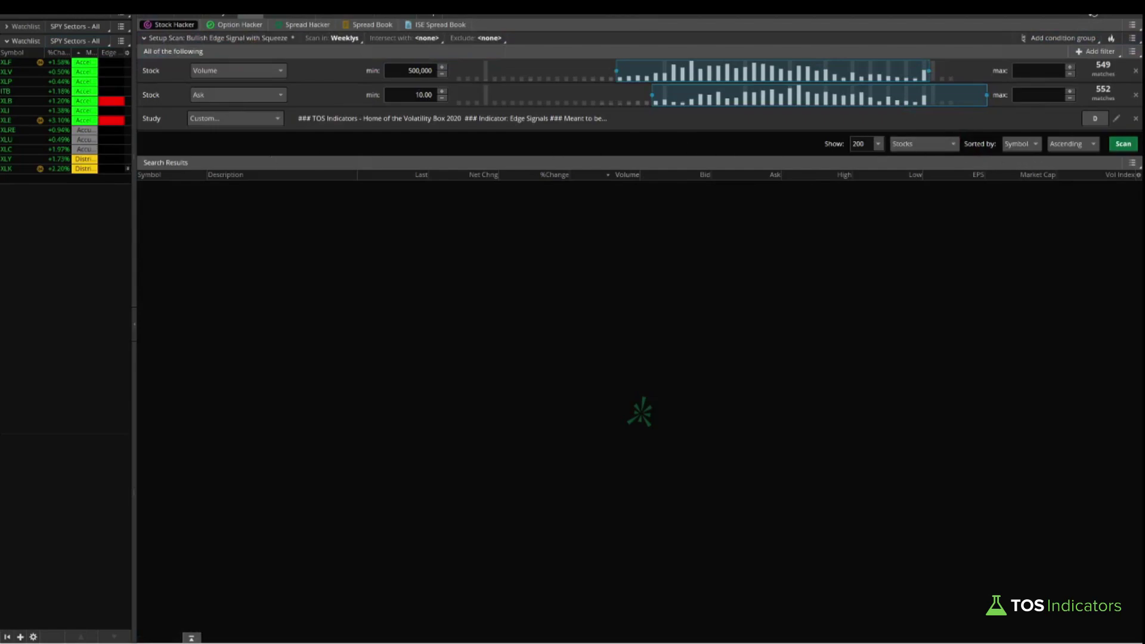
pyautogui.moveTo(135, 105)
pyautogui.mouseDown()
pyautogui.moveTo(328, 135)
pyautogui.moveTo(1142, 131)
pyautogui.mouseUp()
pyautogui.click(1125, 145)
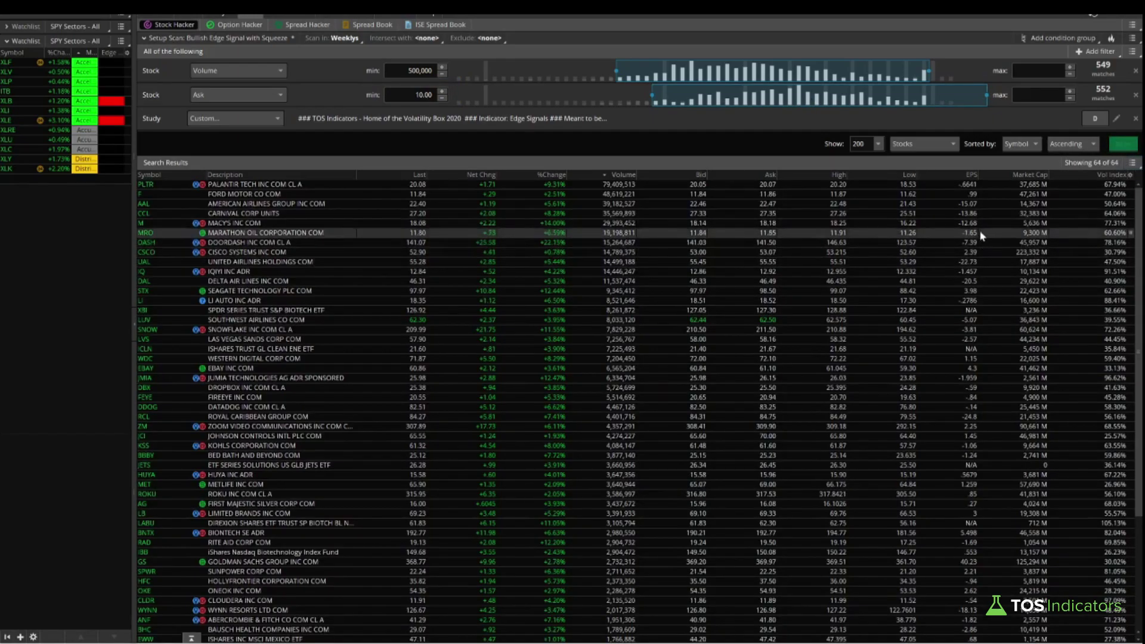
# Save the scan results as a watchlist named May 16 Watchlist
pyautogui.click(1132, 162)
pyautogui.click(1105, 178)
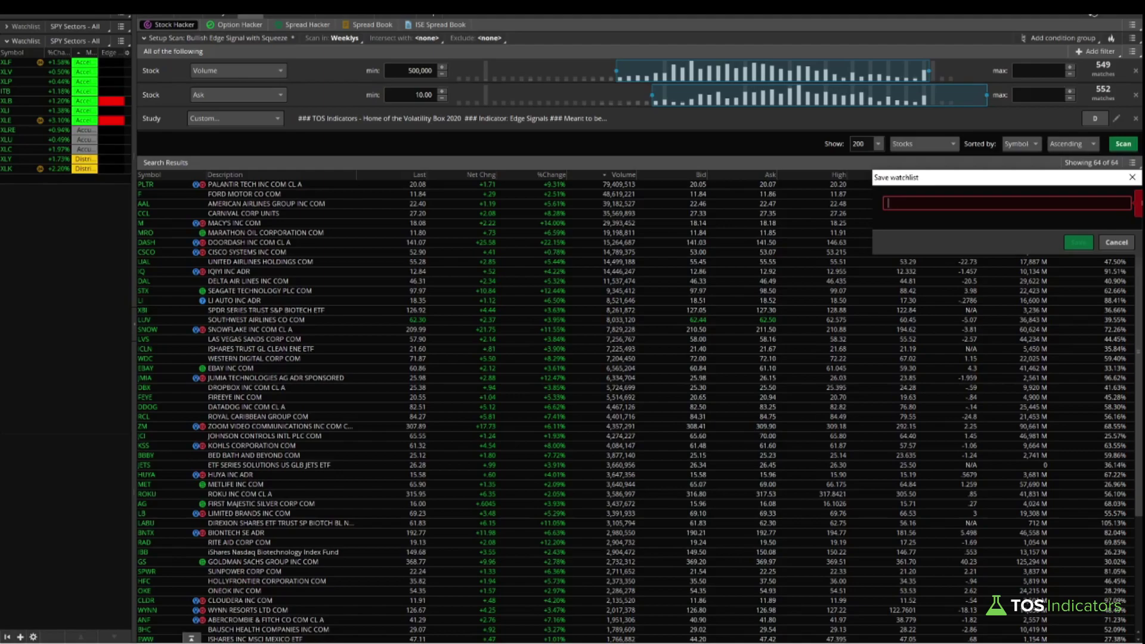
pyautogui.write('May 16 Watchlist')
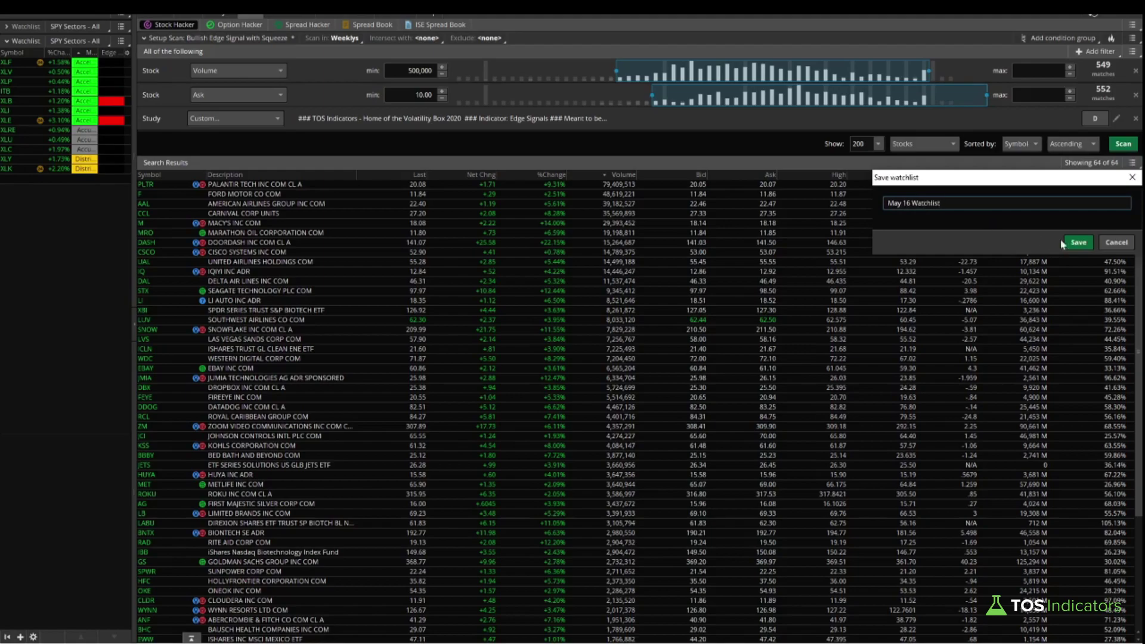
pyautogui.click(1078, 243)
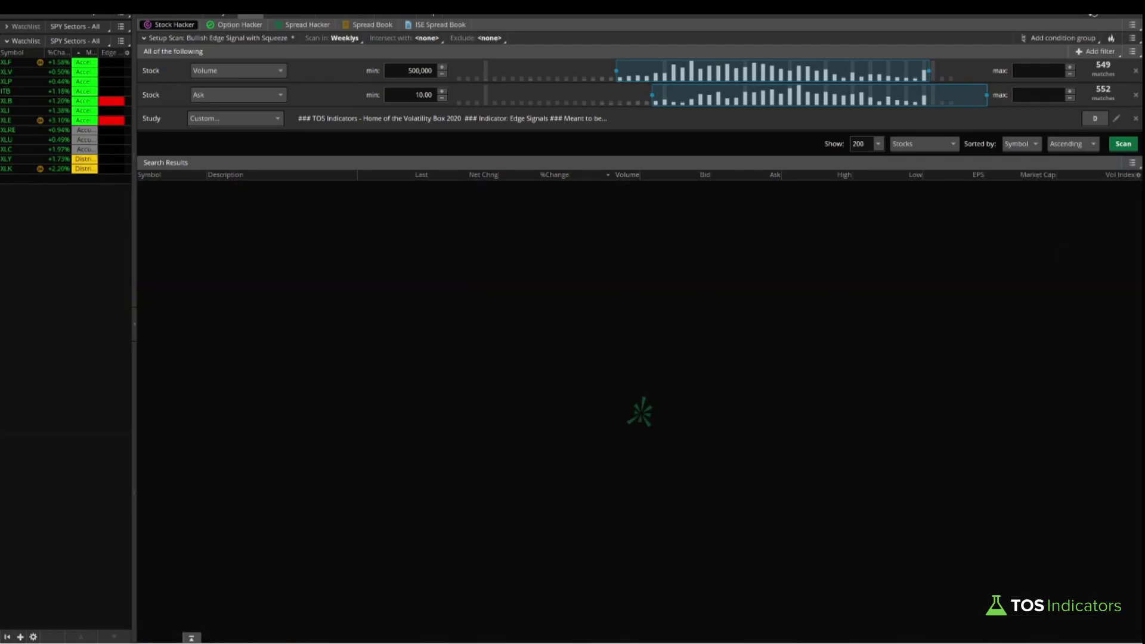
# Load May 16 Watchlist in the sidebar watchlist in place of SPY Sectors - All
pyautogui.click(79, 41)
pyautogui.moveTo(92, 139)
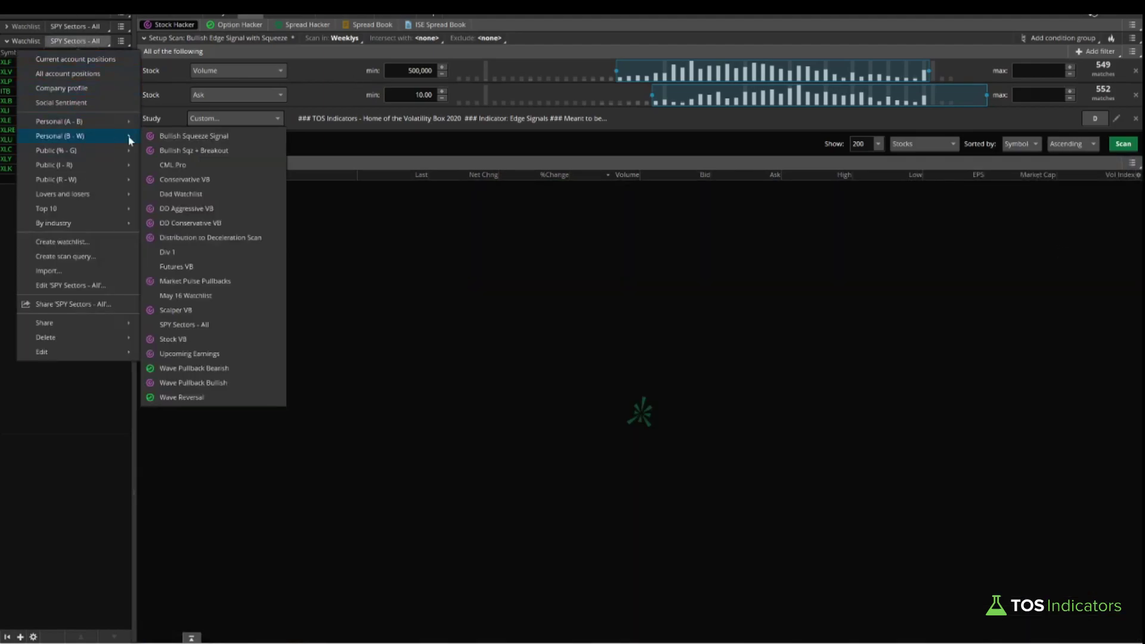
pyautogui.click(241, 298)
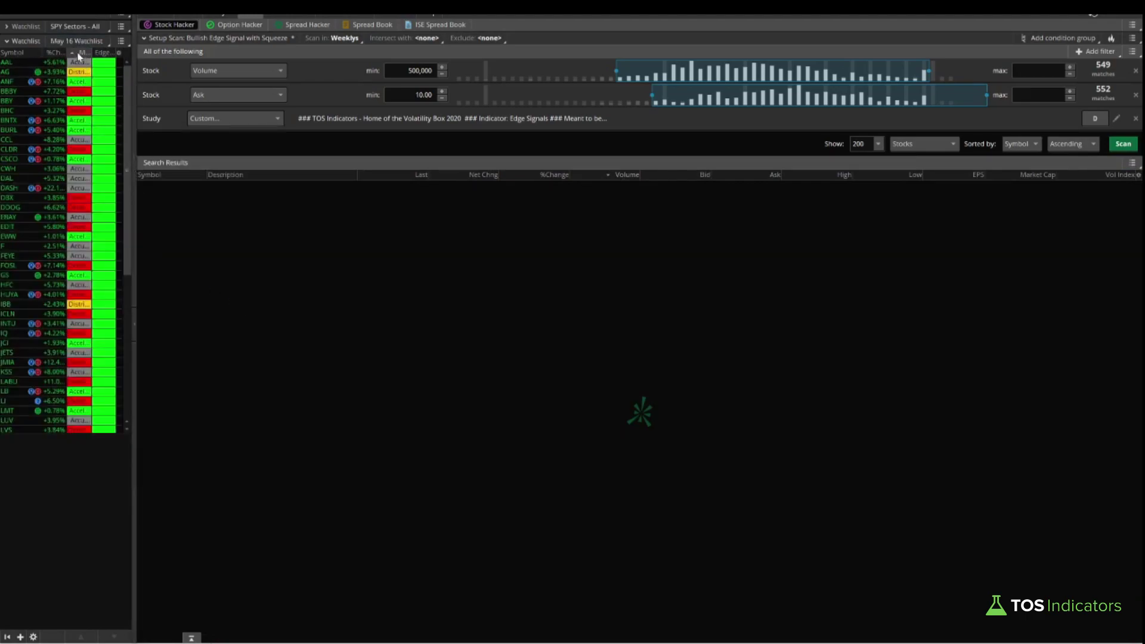
# Sort the watchlist by the Market Pulse column so that Acceleration stocks come first, followed by Accumulation
pyautogui.click(79, 54)
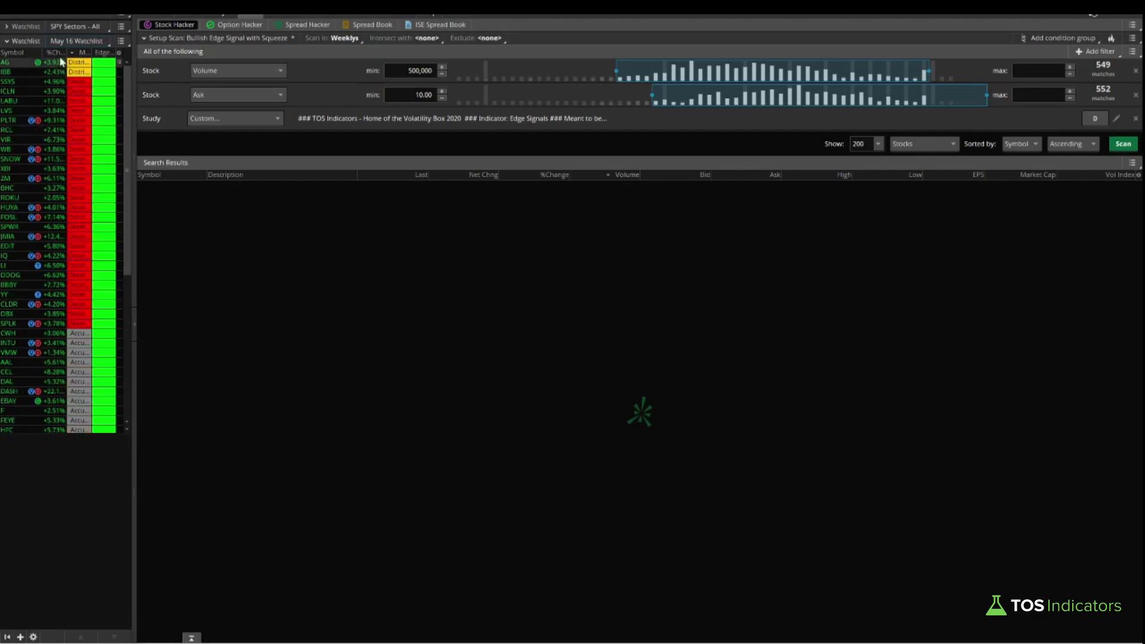
pyautogui.click(79, 54)
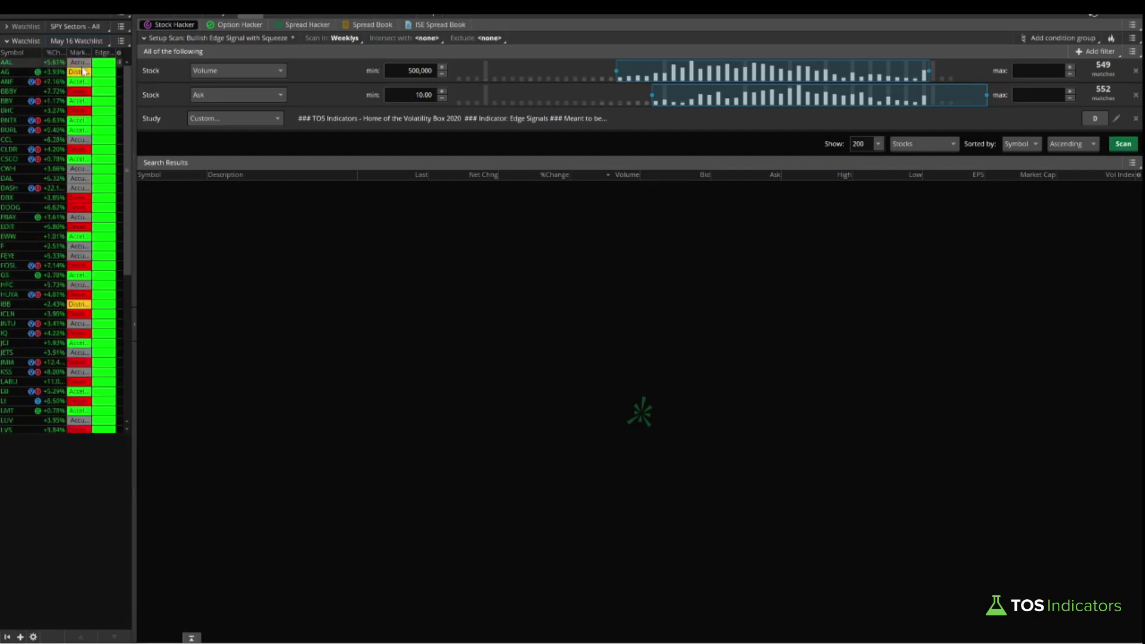
pyautogui.click(80, 53)
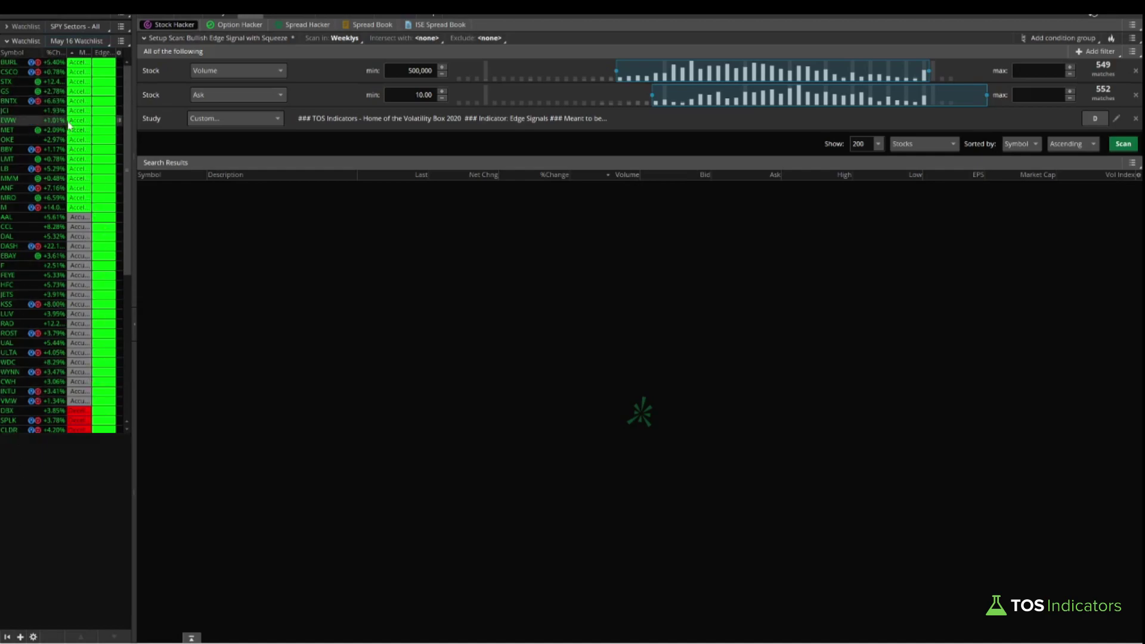
# Copy the Acceleration and Accumulation rows, BURL through VMW, from the watchlist into the blank Excel sheet starting at A1
pyautogui.click(83, 404)
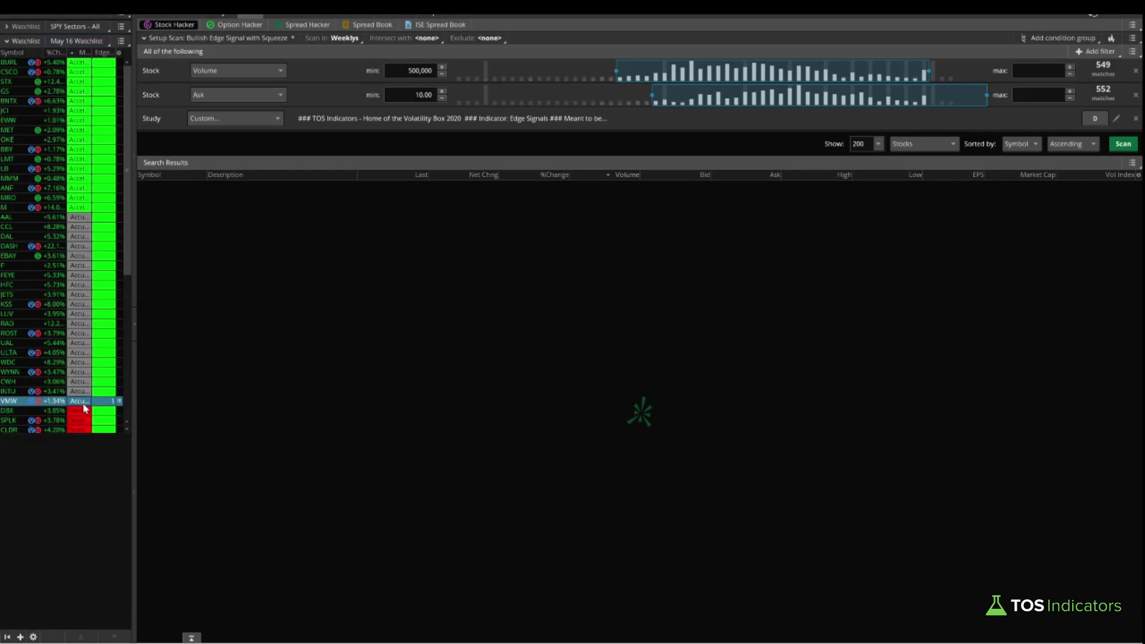
pyautogui.keyDown('shift'); pyautogui.click(79, 64); pyautogui.keyUp('shift')
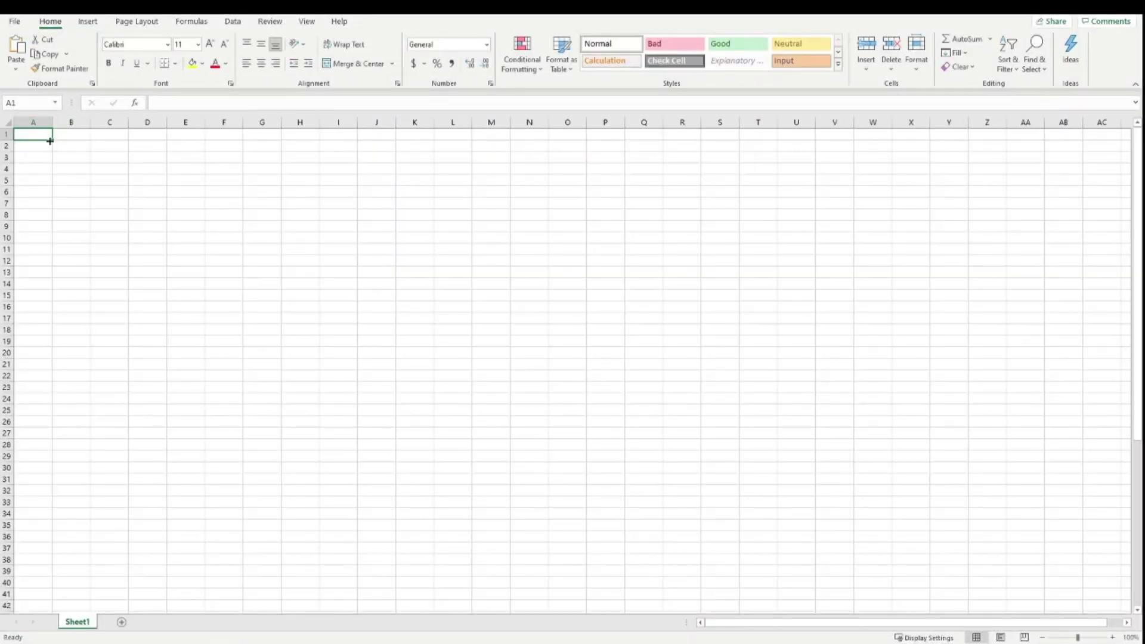
pyautogui.hotkey('ctrl', 'v')
# Enter =A1&"," in cell E1 and fill it down to row 36 to append a comma to every symbol
pyautogui.click(185, 136)
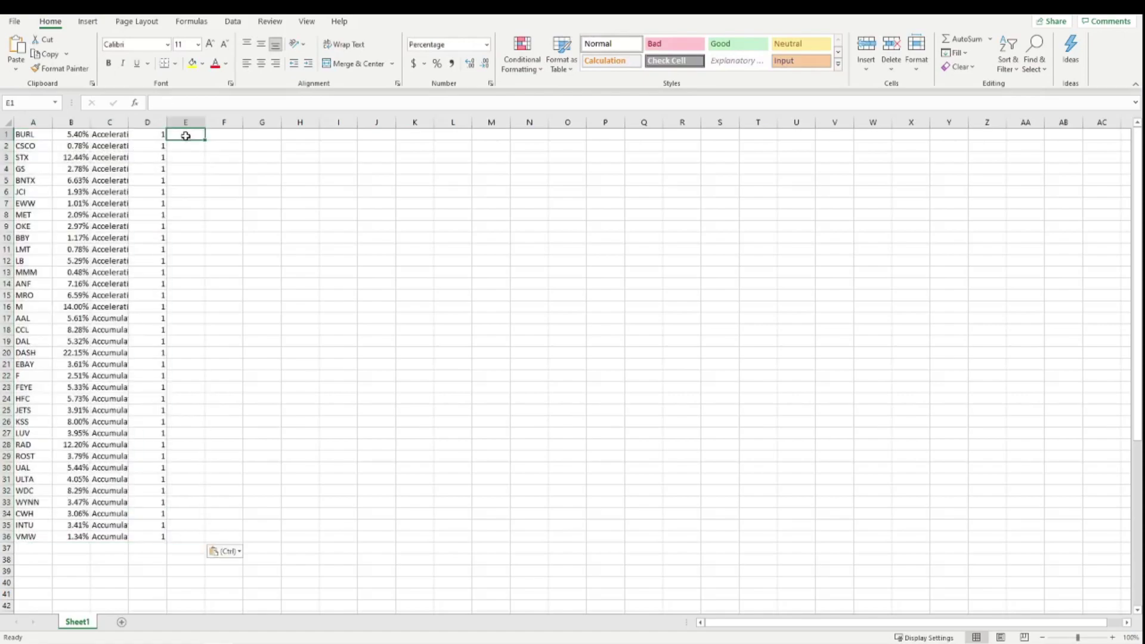
pyautogui.write('=A1')
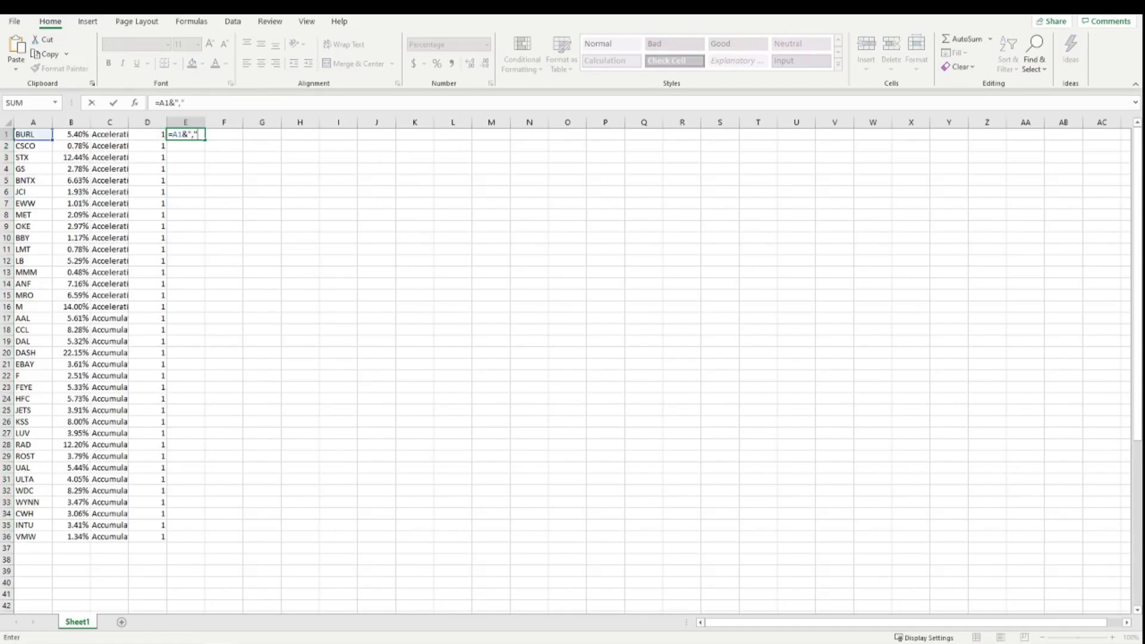
pyautogui.write('&","')
pyautogui.hotkey('ctrl', 'Return')
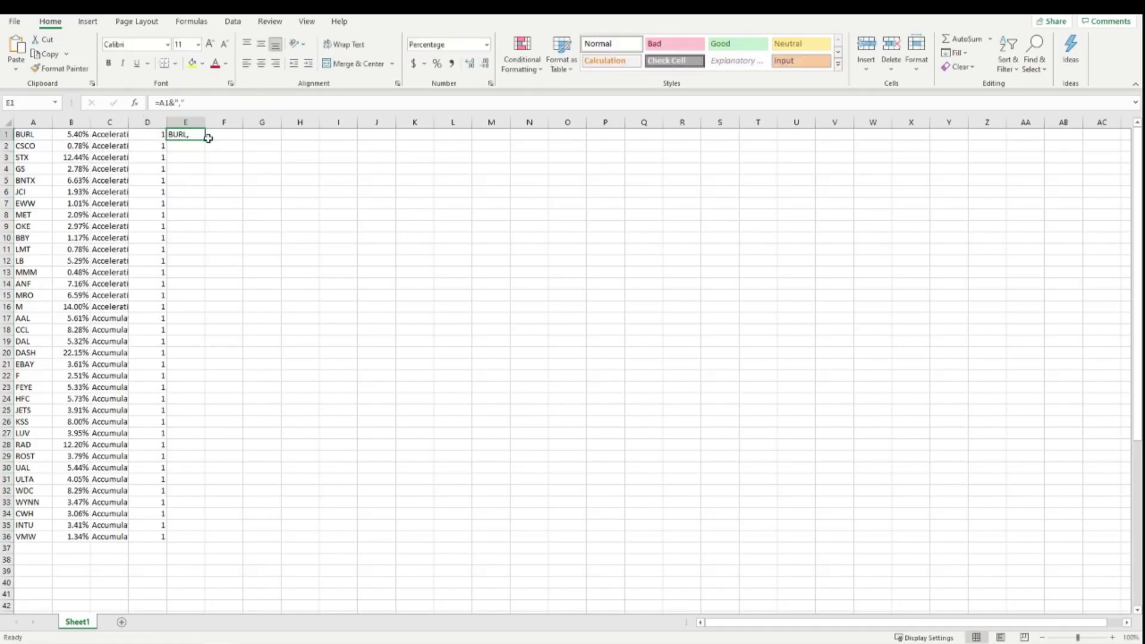
pyautogui.doubleClick(206, 139)
# Copy the comma-separated symbols from column E into the Volatility Box Short Interest page and search for them
pyautogui.hotkey('ctrl', 'c')
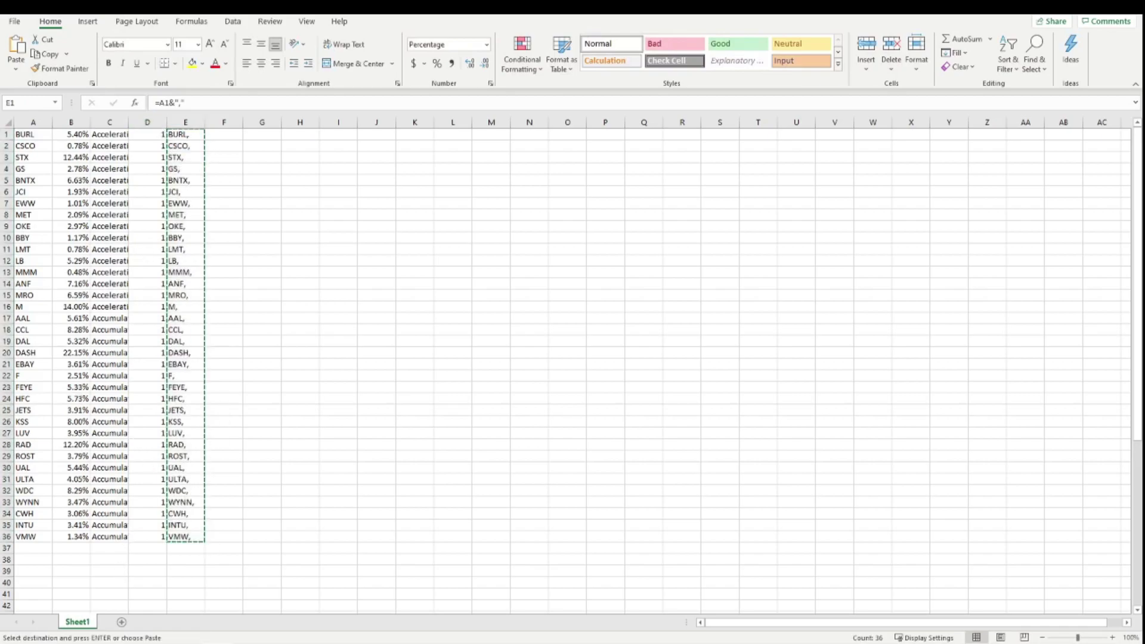
pyautogui.hotkey('alt', 'Tab')
pyautogui.click(501, 306)
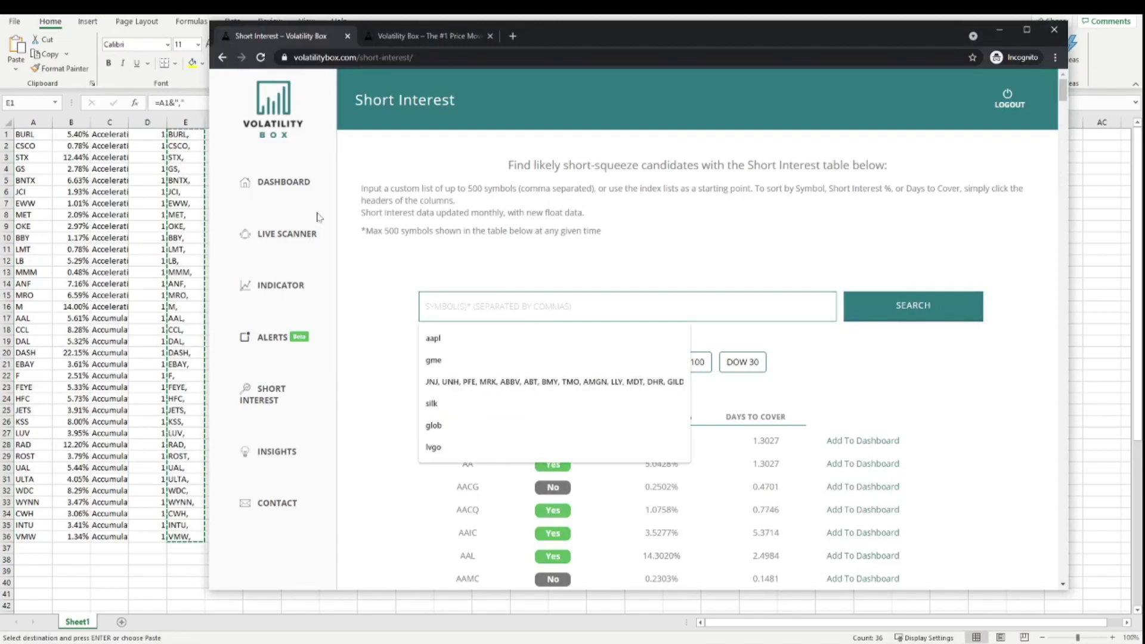
pyautogui.hotkey('ctrl', 'v')
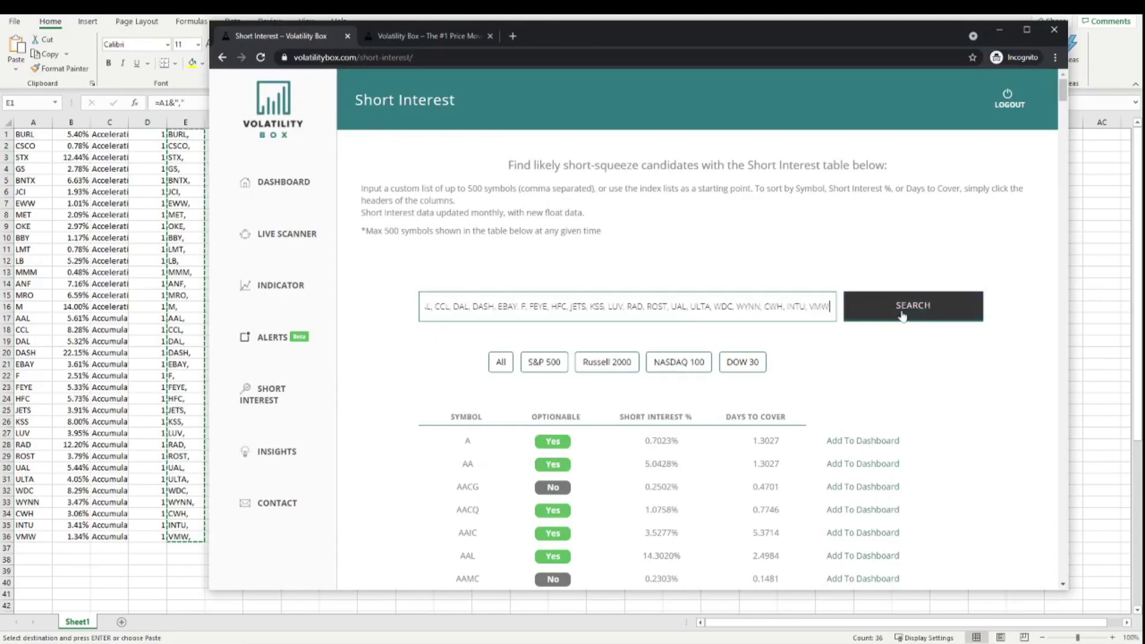
pyautogui.click(913, 307)
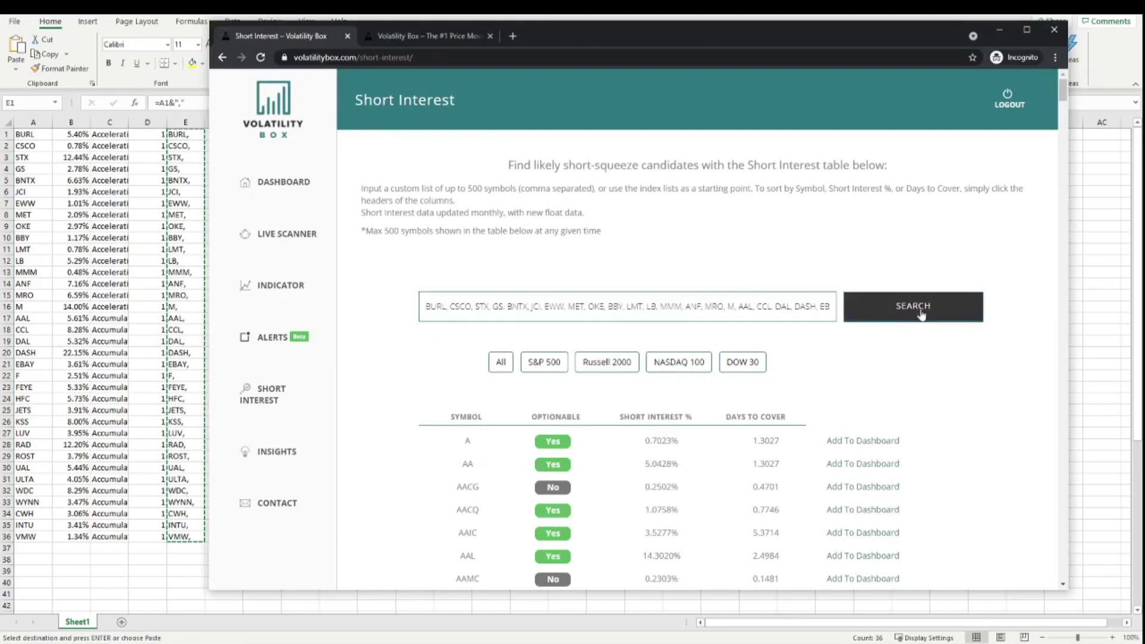
# Sort the table by Short Interest % from highest to lowest, maximize the browser, and highlight the top four symbols
pyautogui.click(641, 420)
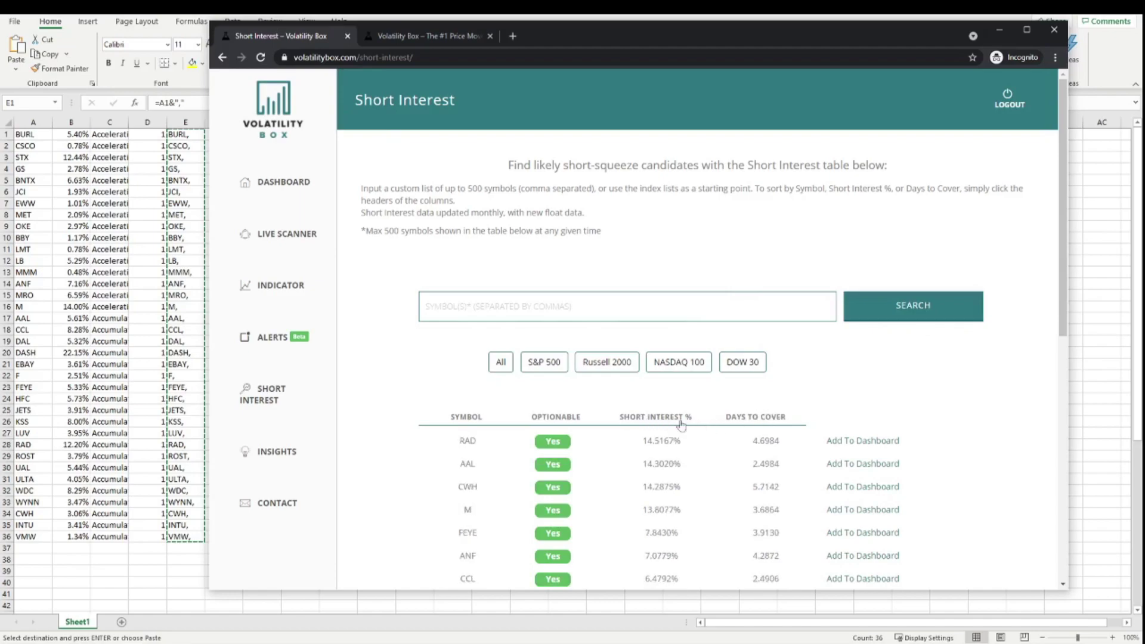
pyautogui.click(1027, 31)
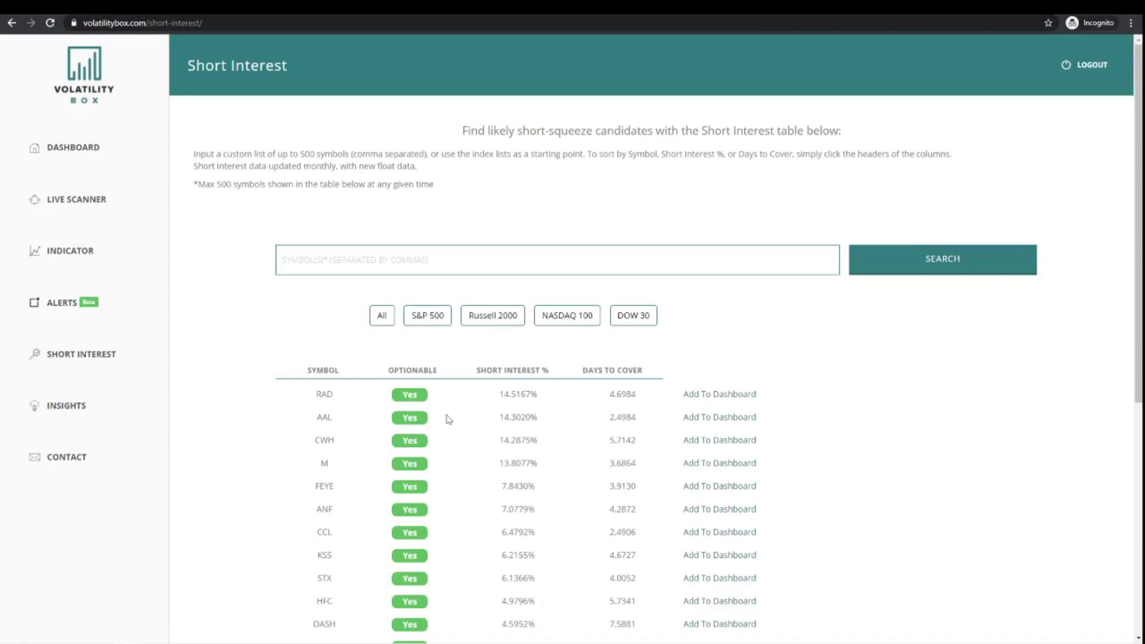
pyautogui.moveTo(552, 469); pyautogui.dragTo(318, 394)
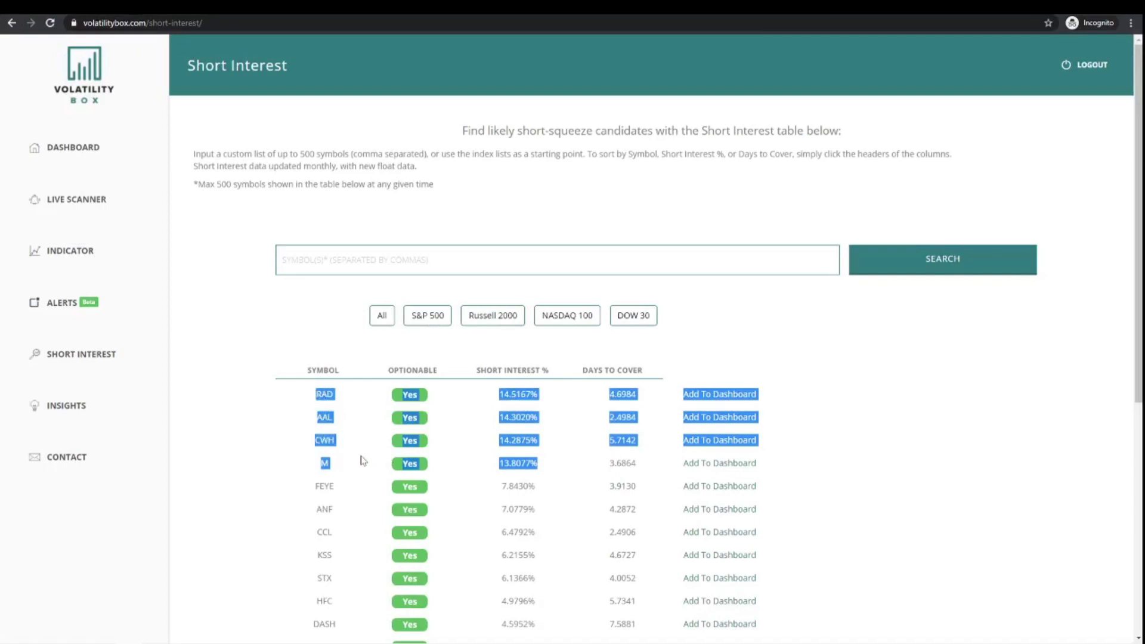
pyautogui.click(336, 408)
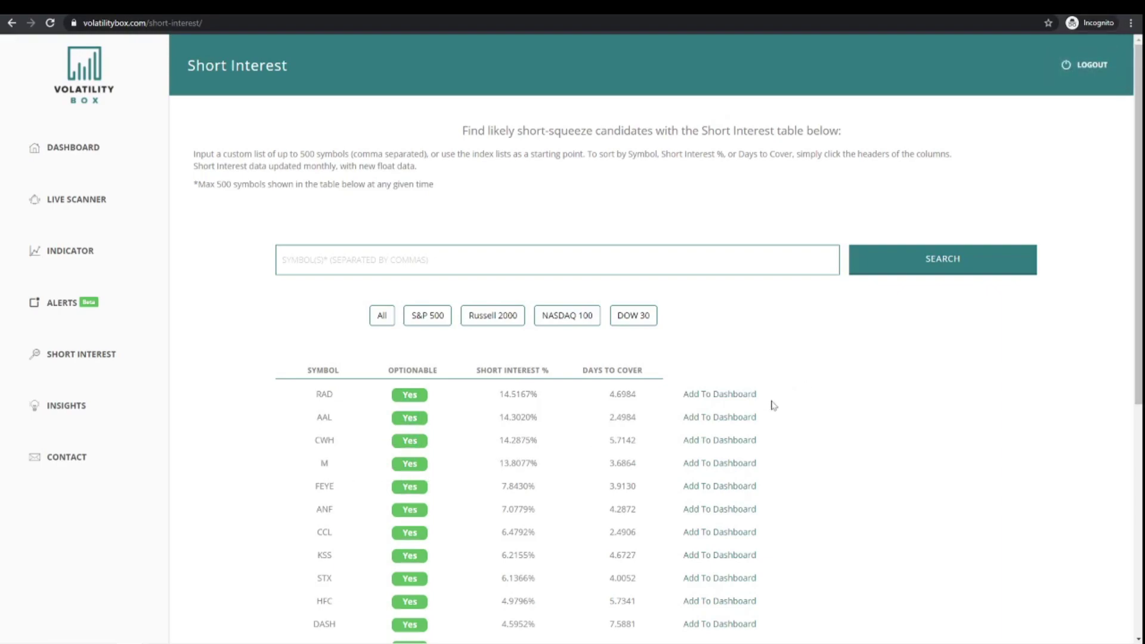
# Add RAD, AAL, CWH and M to the dashboard, and reload the Dashboard page in the other browser tab
pyautogui.click(727, 396)
pyautogui.click(723, 417)
pyautogui.click(720, 440)
pyautogui.click(725, 462)
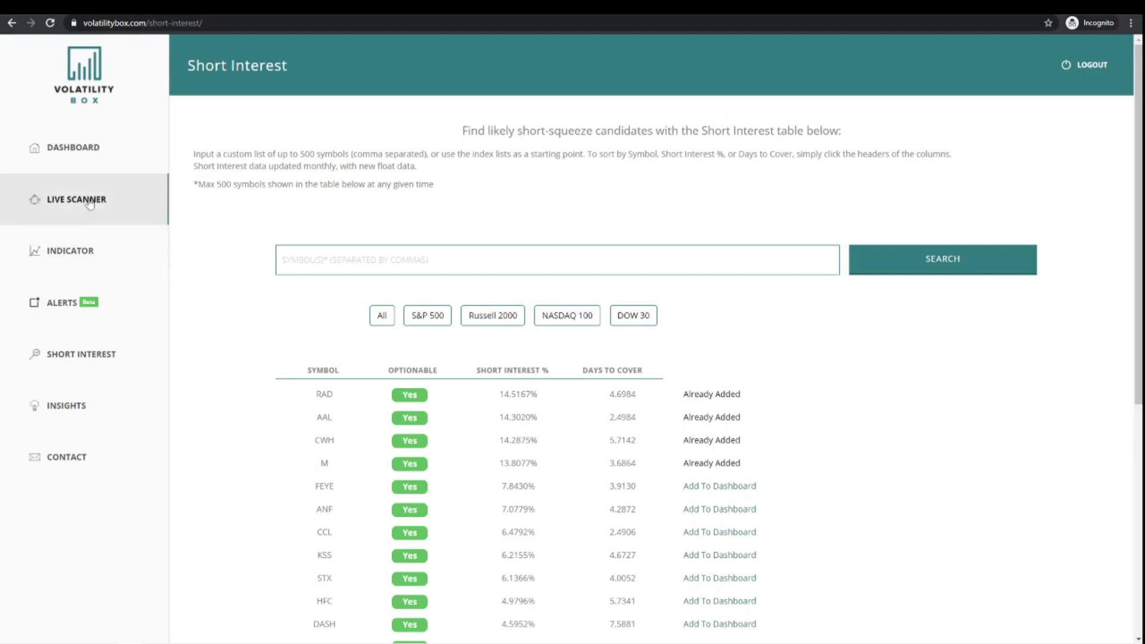
pyautogui.click(221, 8)
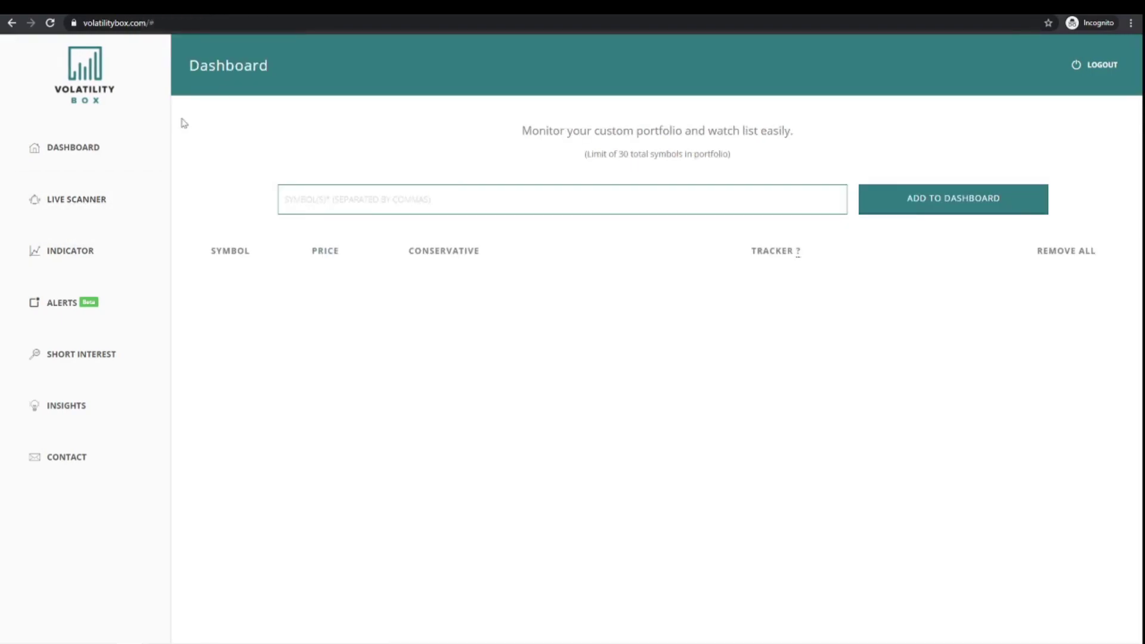
pyautogui.click(51, 23)
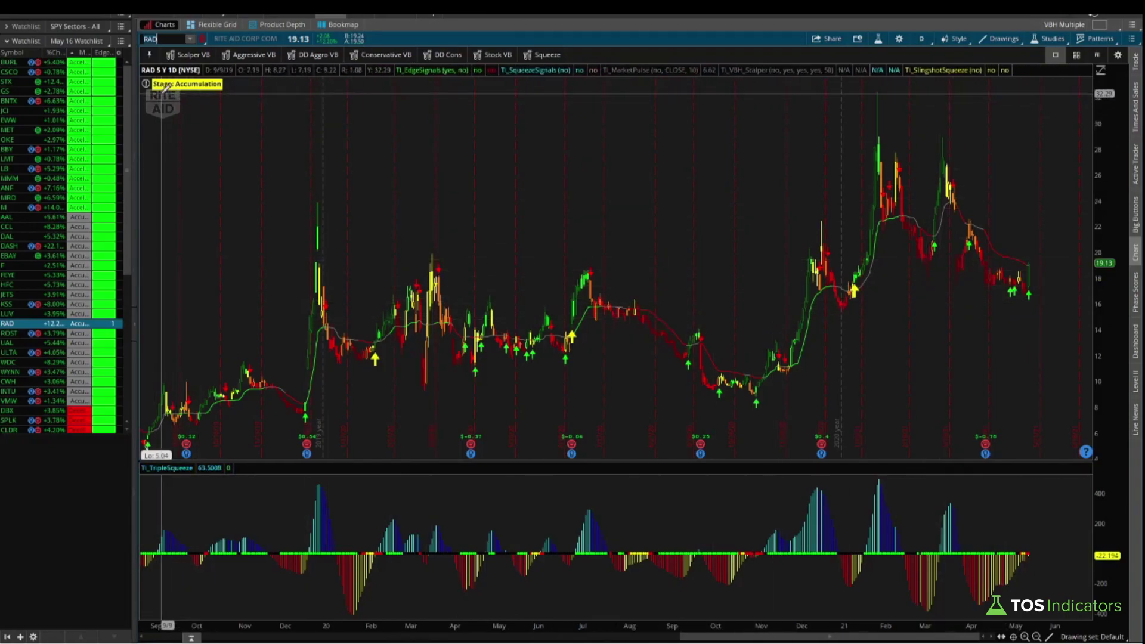
# Zoom in on the recent candles of the RAD daily chart in thinkorswim, and load the AAL chart
pyautogui.moveTo(898, 174); pyautogui.dragTo(1122, 294)
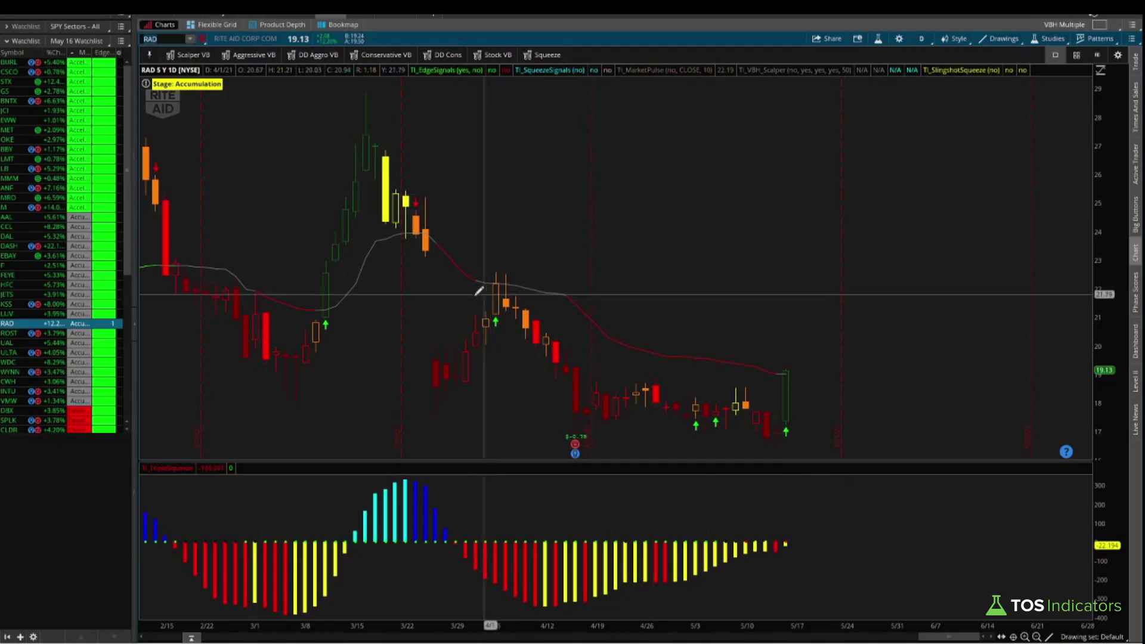
pyautogui.hotkey('alt', 'Tab')
pyautogui.hotkey('alt', 'Tab')
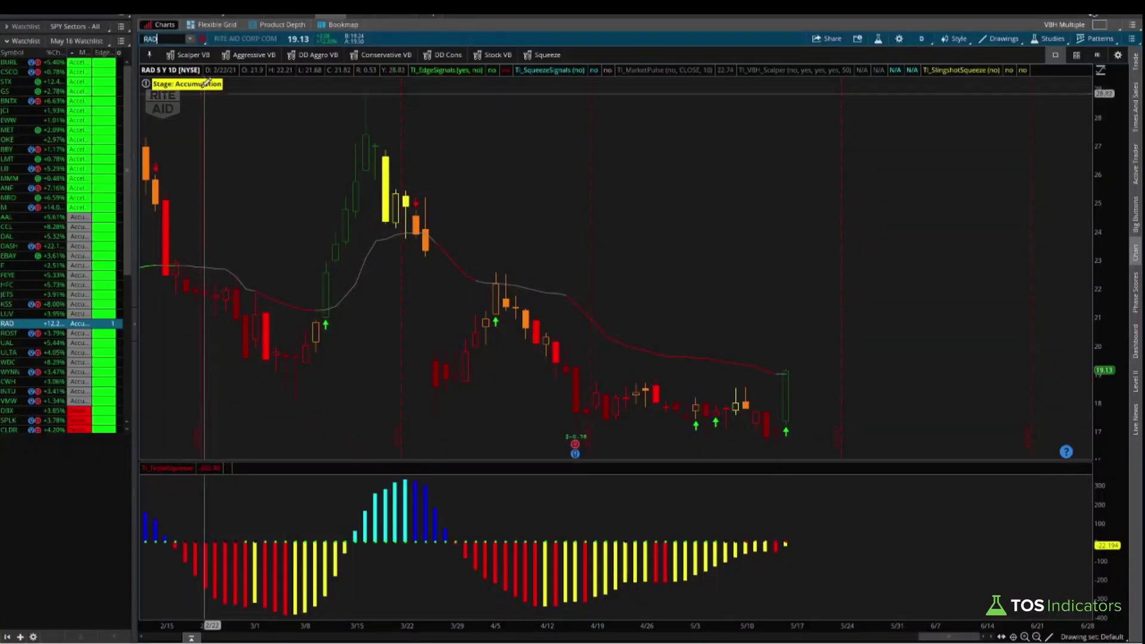
pyautogui.write('AAL')
pyautogui.press('Return')
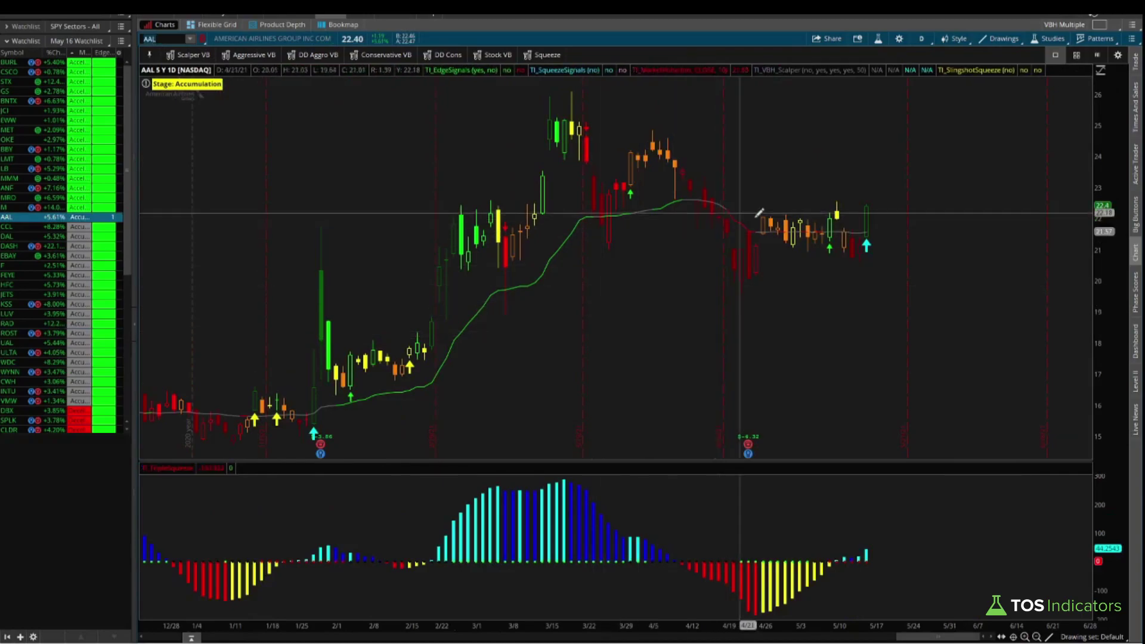
# Check the dashboard for the next symbol and load the CWH chart in thinkorswim
pyautogui.hotkey('alt', 'Tab')
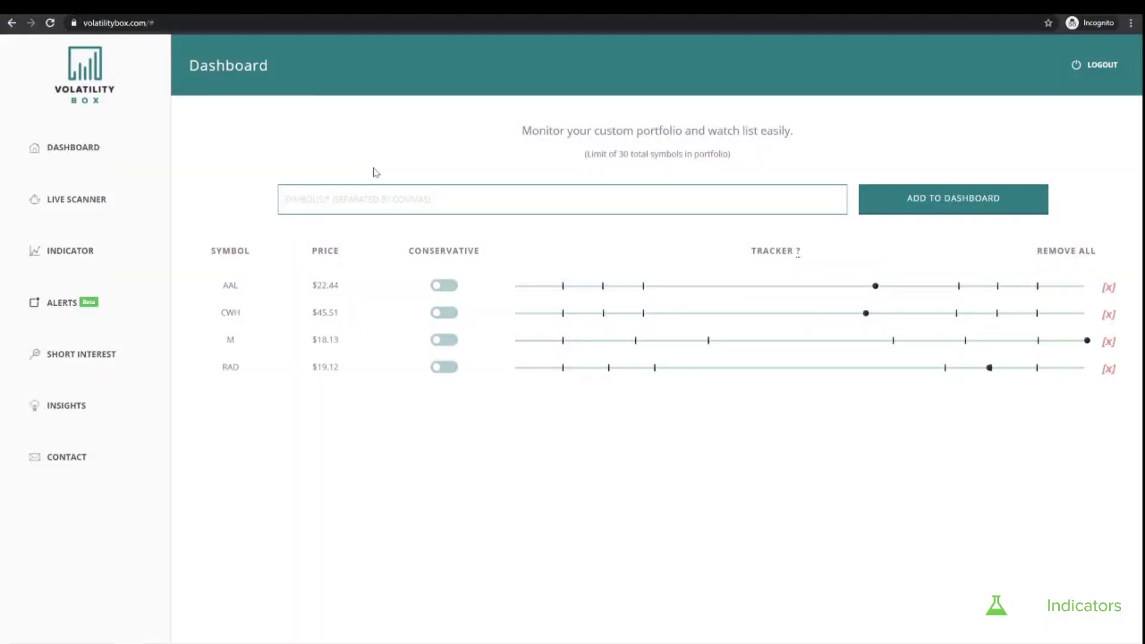
pyautogui.hotkey('alt', 'Tab')
pyautogui.write('CWH')
pyautogui.press('Return')
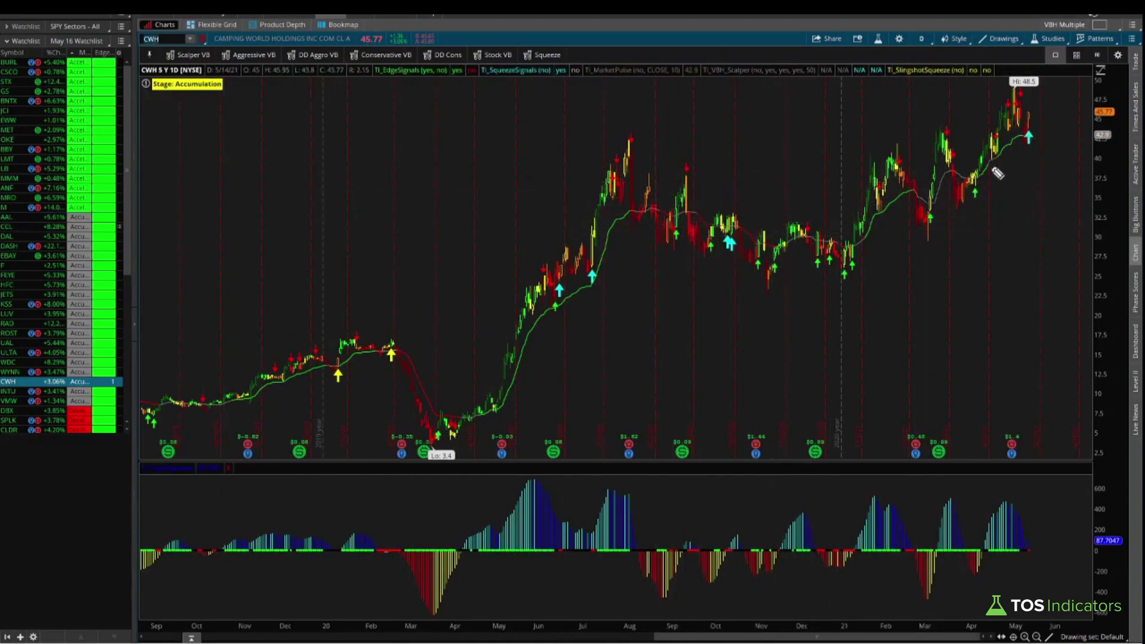
pyautogui.moveTo(1047, 133)
pyautogui.mouseDown()
pyautogui.moveTo(991, 121)
pyautogui.moveTo(1002, 170)
pyautogui.moveTo(1050, 126)
pyautogui.moveTo(1030, 133)
pyautogui.moveTo(1044, 141)
pyautogui.mouseUp()
pyautogui.moveTo(1017, 420)
pyautogui.mouseDown()
pyautogui.moveTo(1006, 470)
pyautogui.moveTo(1022, 425)
pyautogui.mouseUp()
pyautogui.moveTo(963, 239)
pyautogui.mouseDown()
pyautogui.moveTo(973, 255)
pyautogui.moveTo(1020, 229)
pyautogui.mouseUp()
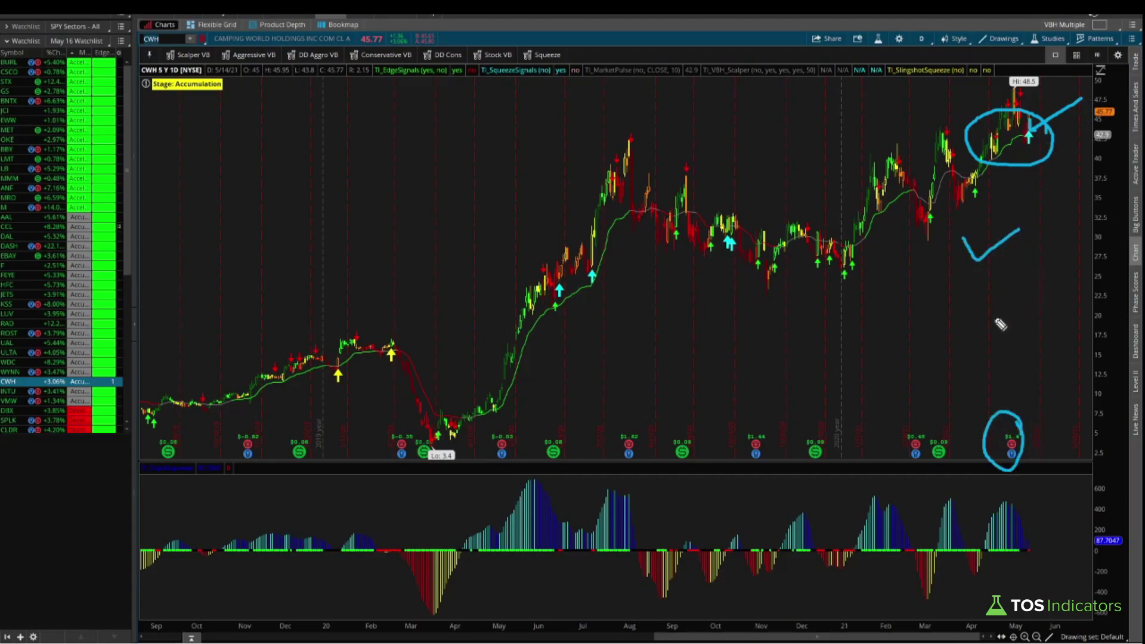
pyautogui.moveTo(143, 48)
pyautogui.mouseDown()
pyautogui.moveTo(172, 49)
pyautogui.moveTo(133, 24)
pyautogui.moveTo(142, 46)
pyautogui.mouseUp()
pyautogui.press('e')
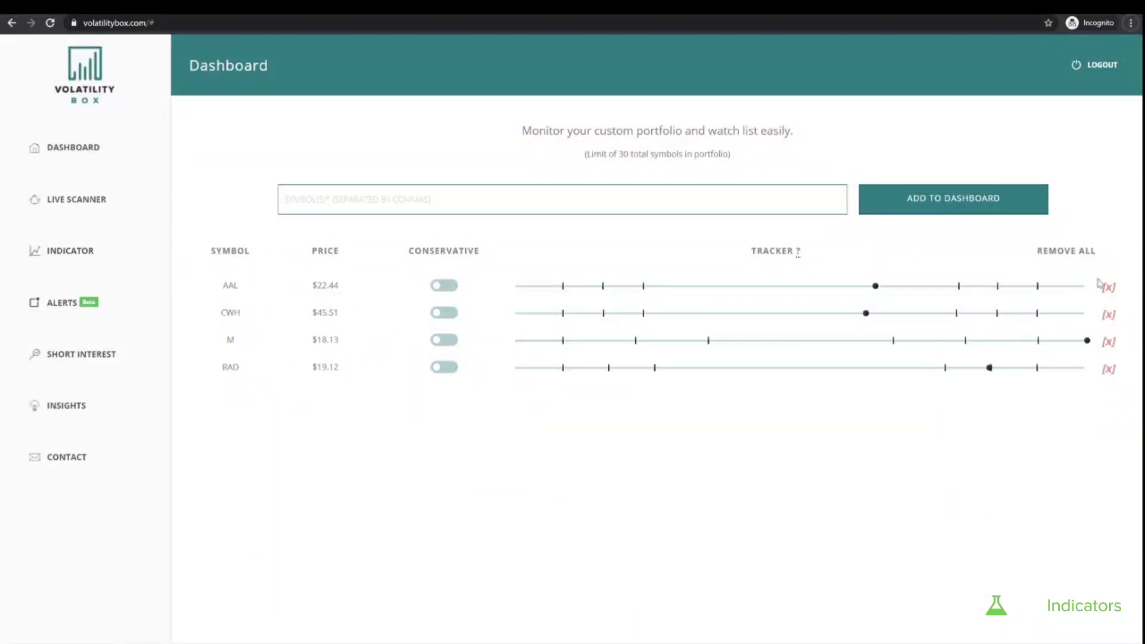
# Remove AAL and RAD from the Volatility Box dashboard
pyautogui.click(1108, 289)
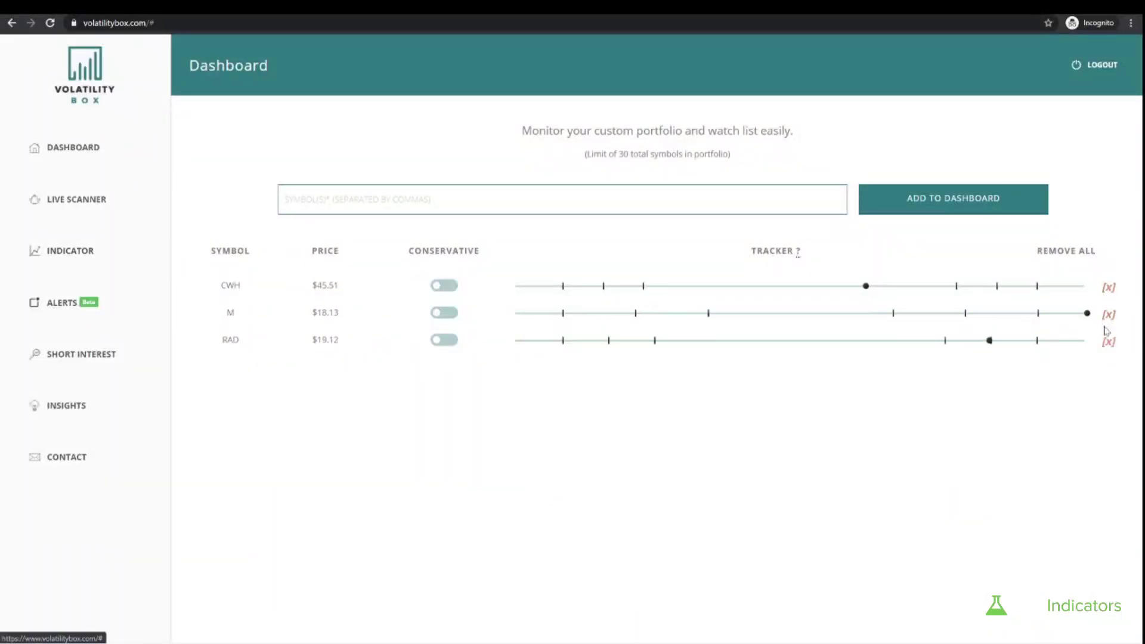
pyautogui.click(1108, 341)
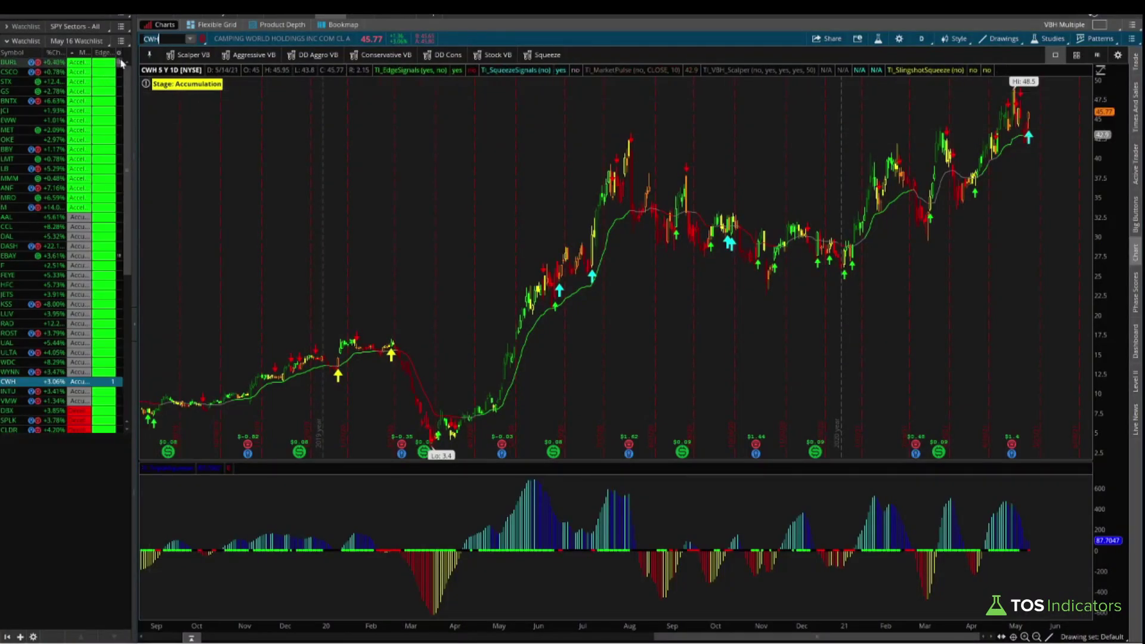
# Load the M chart in thinkorswim, zoom in on its recent daily candles, and check the upcoming earnings marker
pyautogui.write('M')
pyautogui.press('Return')
pyautogui.moveTo(1090, 270); pyautogui.dragTo(868, 285)
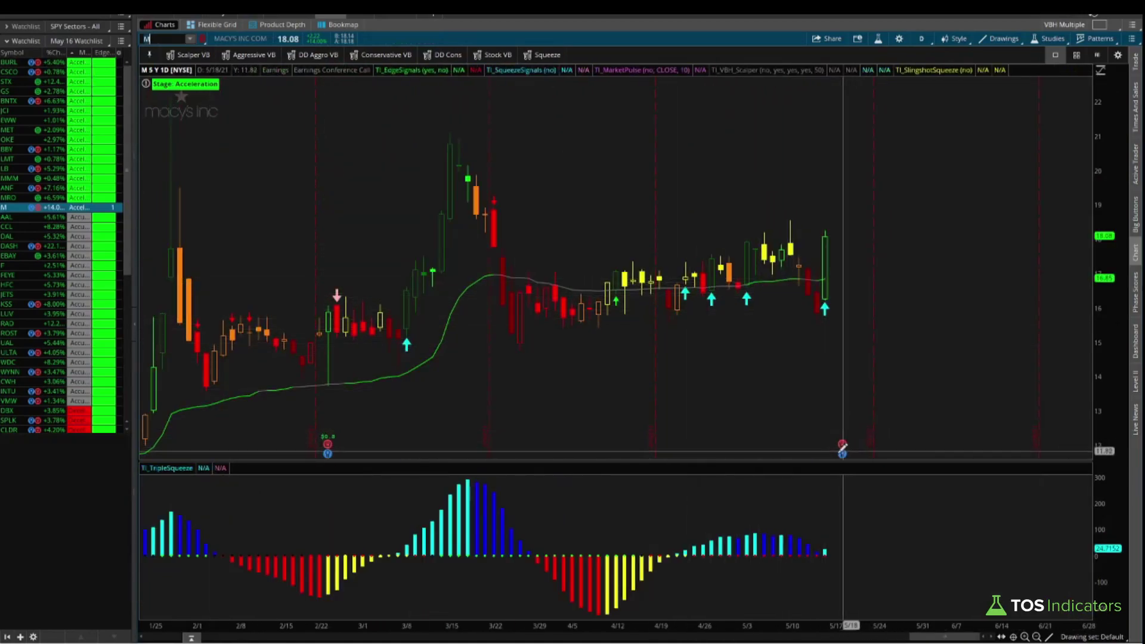
pyautogui.moveTo(846, 451)
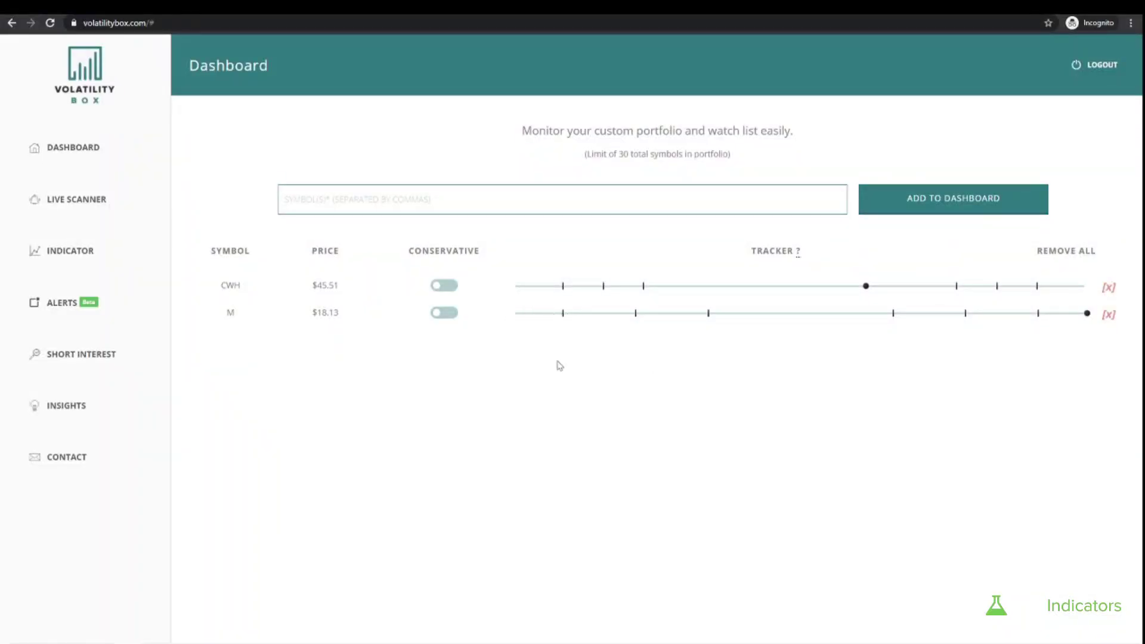
# In the Volatility Box dashboard, switch M to the Conservative model and expand its tracker to read the long entry levels
pyautogui.moveTo(408, 256); pyautogui.dragTo(506, 284)
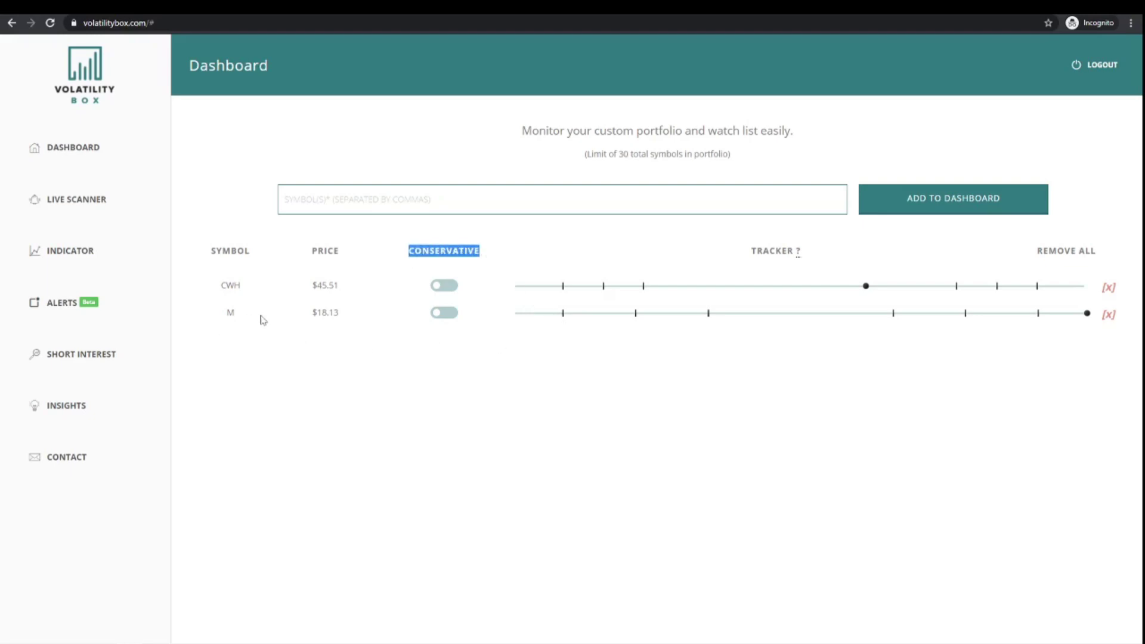
pyautogui.click(442, 320)
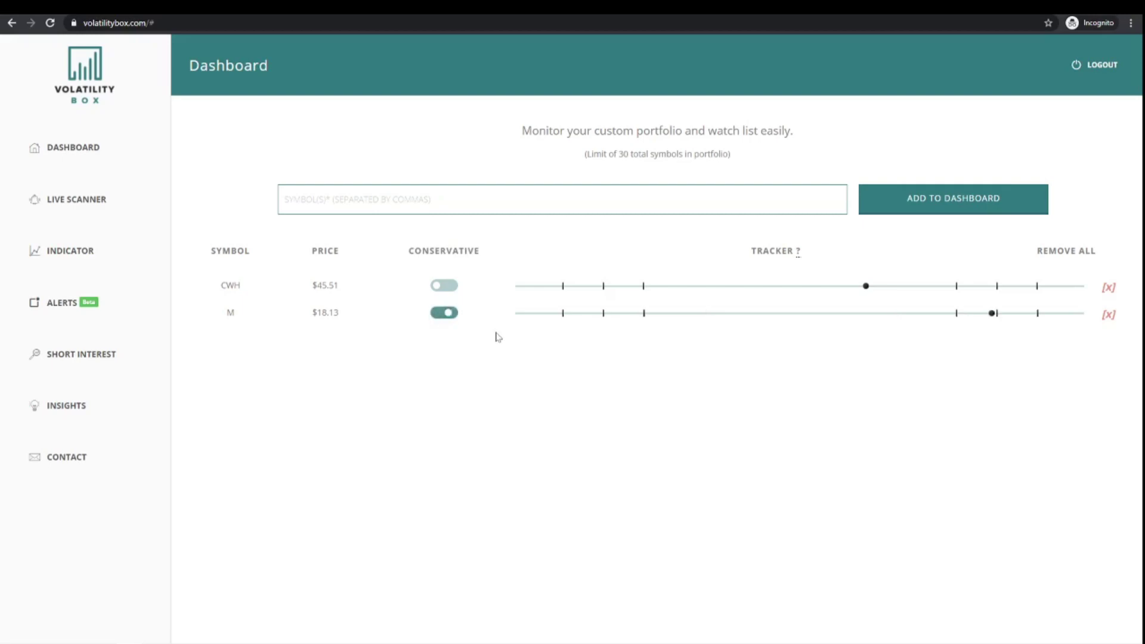
pyautogui.click(601, 325)
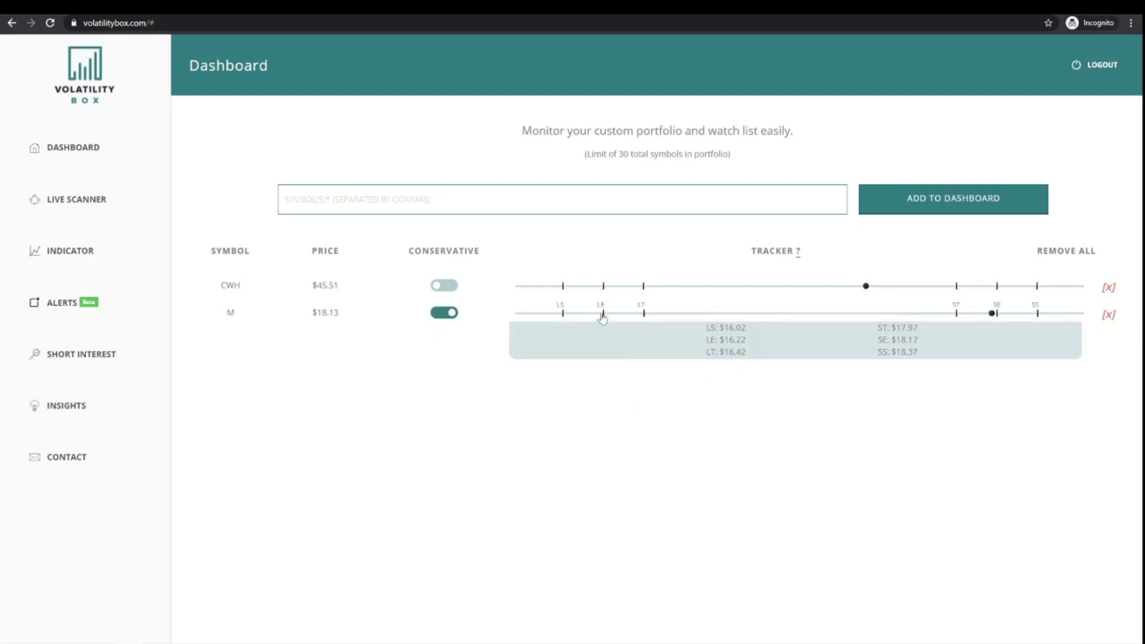
pyautogui.moveTo(749, 341); pyautogui.dragTo(702, 342)
pyautogui.click(710, 368)
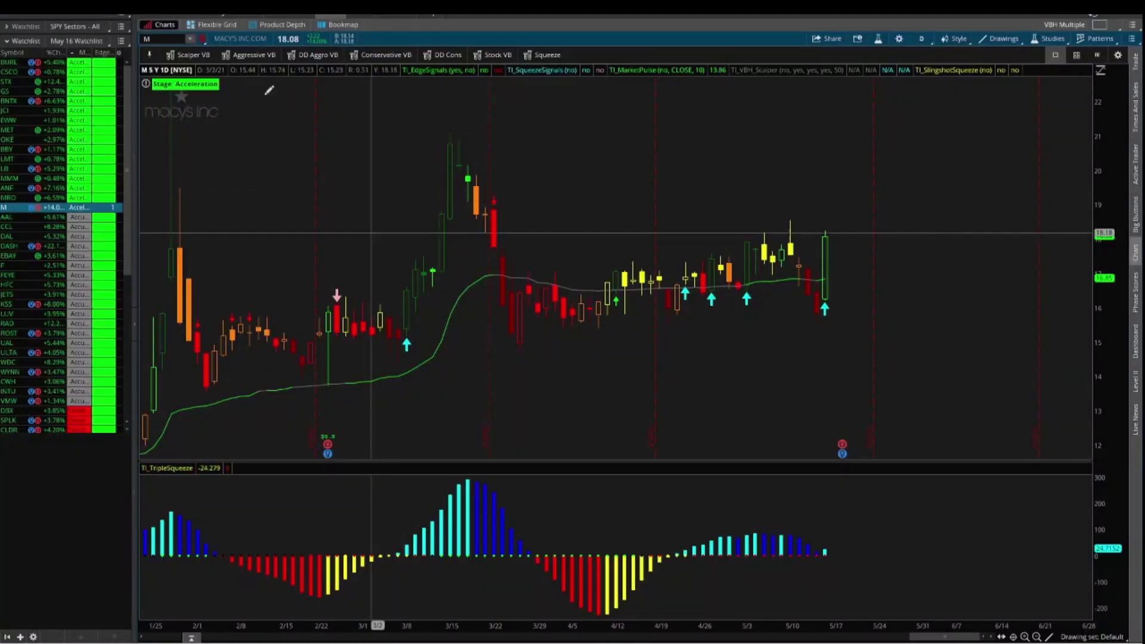
# Switch to the thinkorswim Stock Hacker scan and review its results alongside the market stages in the May 16 Watchlist
pyautogui.click(250, 16)
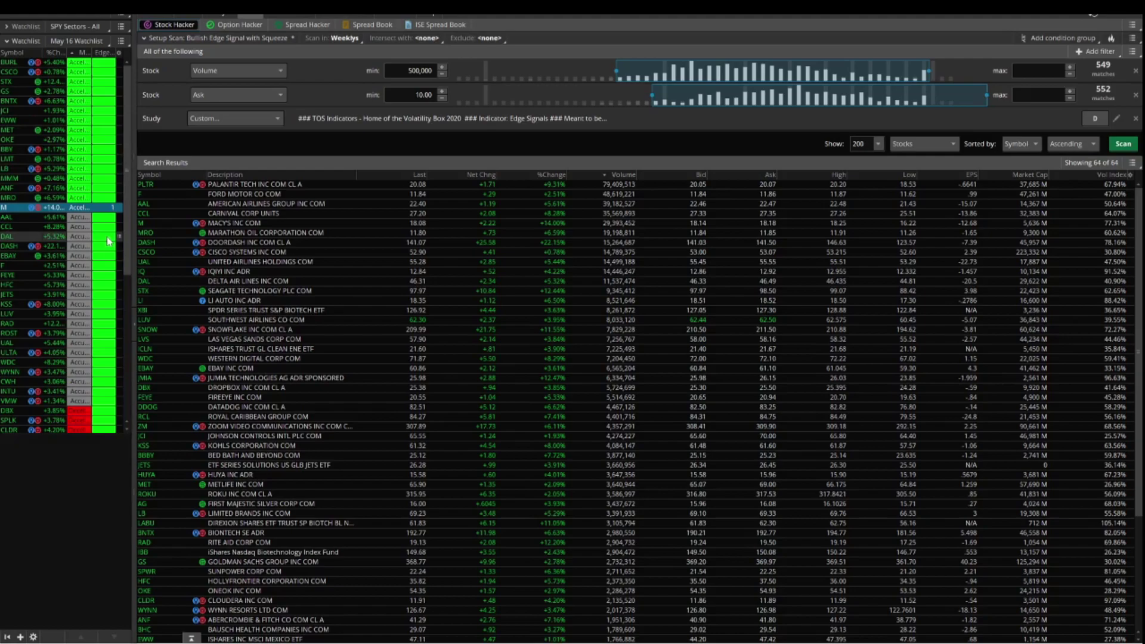
pyautogui.click(86, 402)
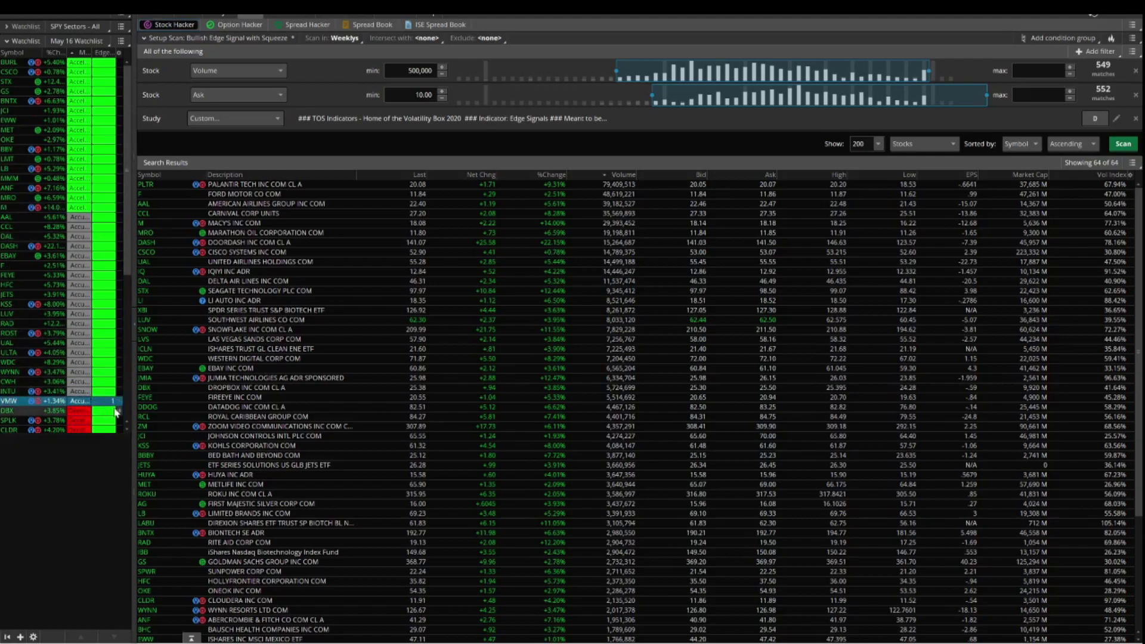
pyautogui.keyDown('shift'); pyautogui.click(98, 71); pyautogui.keyUp('shift')
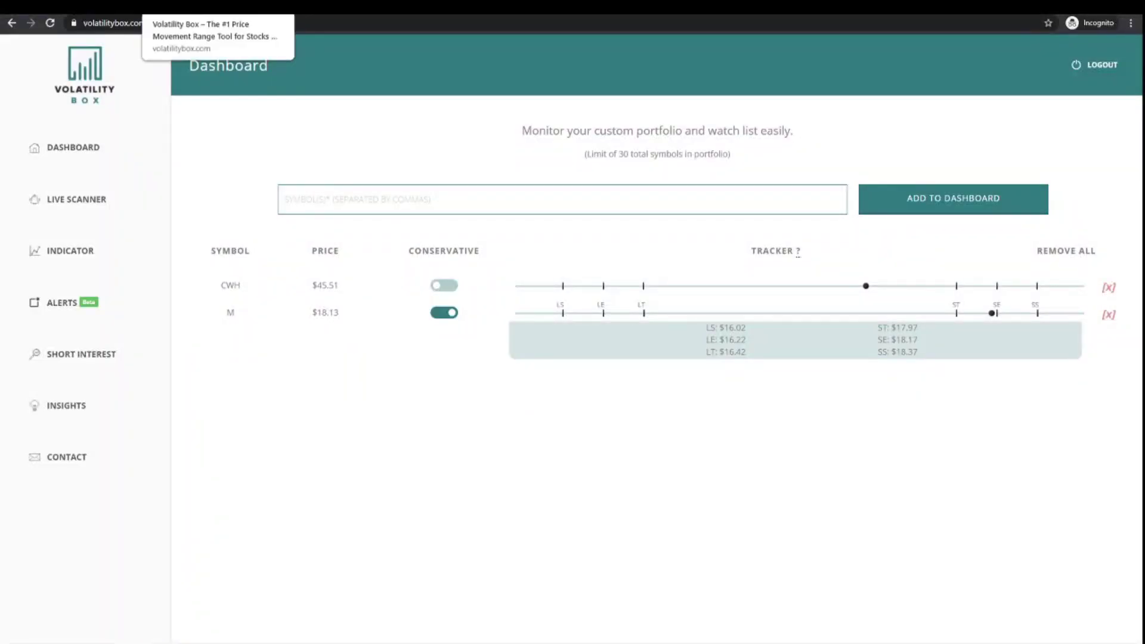
pyautogui.click(209, 7)
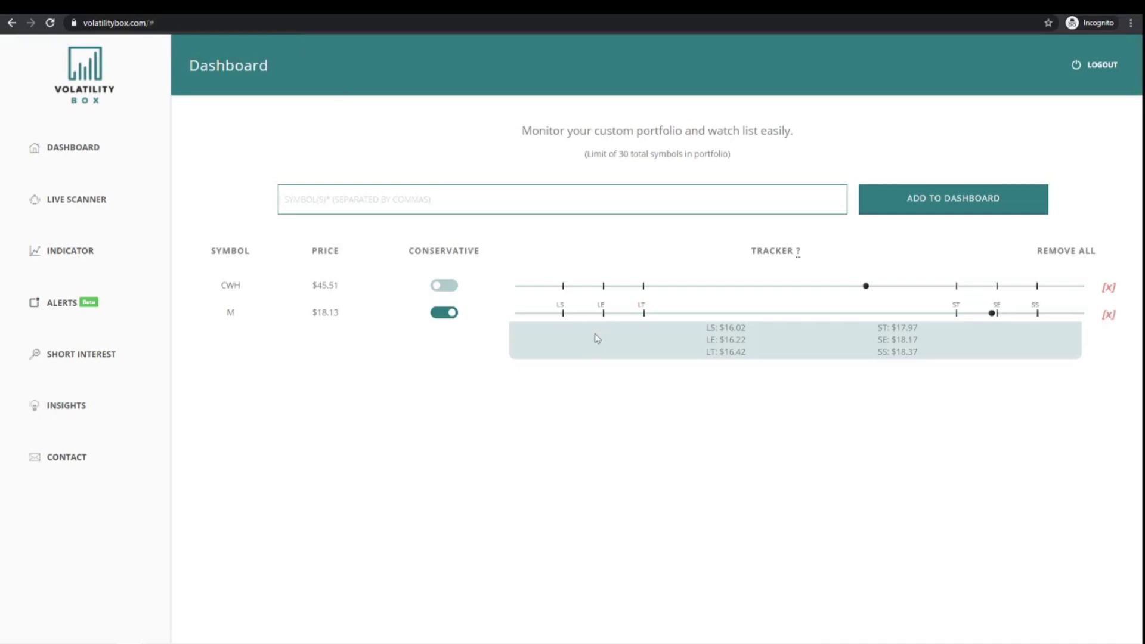
# Return to the Volatility Box dashboard and review the remaining symbols CWH and M, including M's long stop, entry and target prices
pyautogui.moveTo(216, 289); pyautogui.dragTo(244, 285)
pyautogui.click(607, 311)
pyautogui.moveTo(706, 327); pyautogui.dragTo(710, 341)
pyautogui.click(685, 352)
pyautogui.click(744, 369)
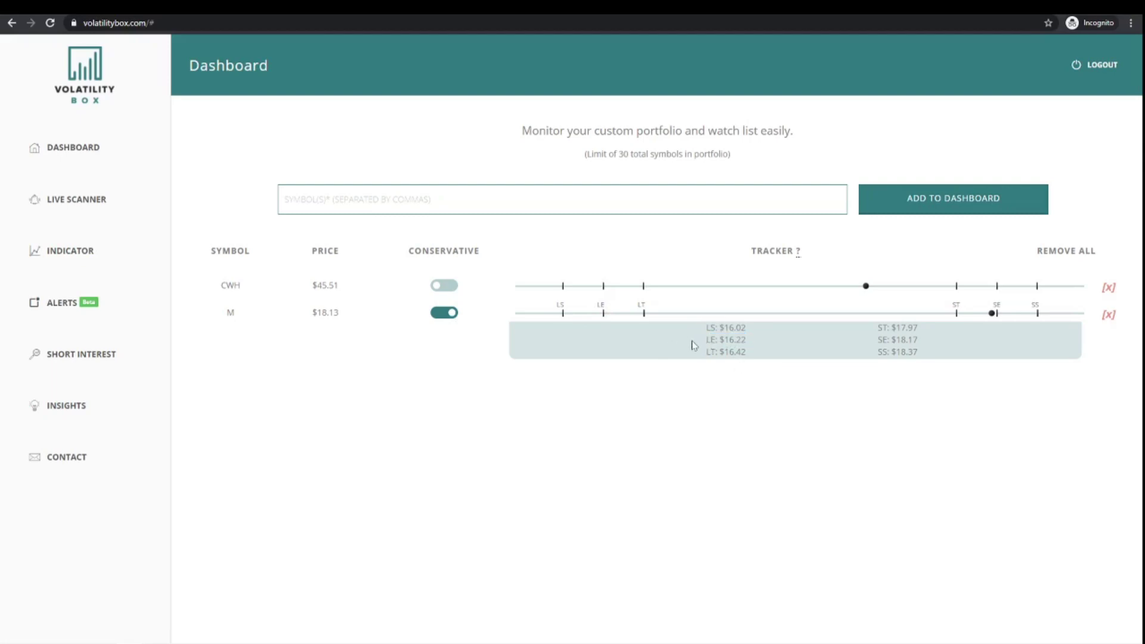